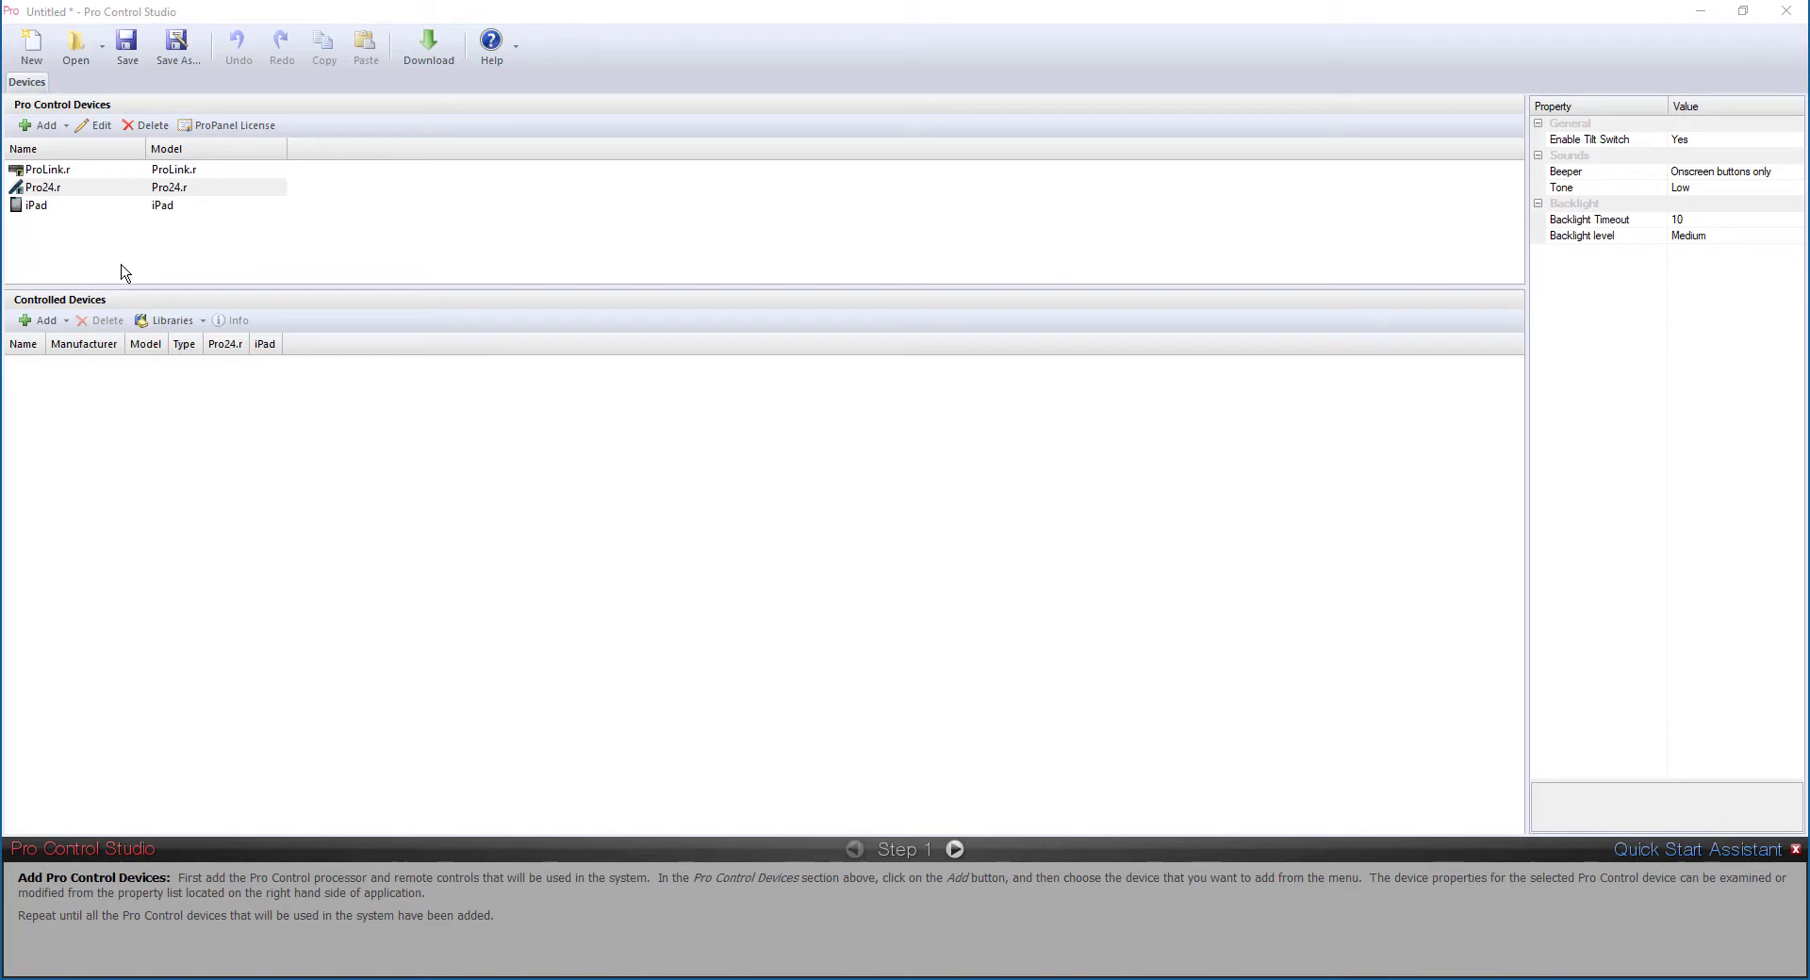
# Add the Sony Blu Ray "Most Models" infrared device from the library, with new Blu-ray pages for Pro24.r and iPad.
pyautogui.click(70, 319)
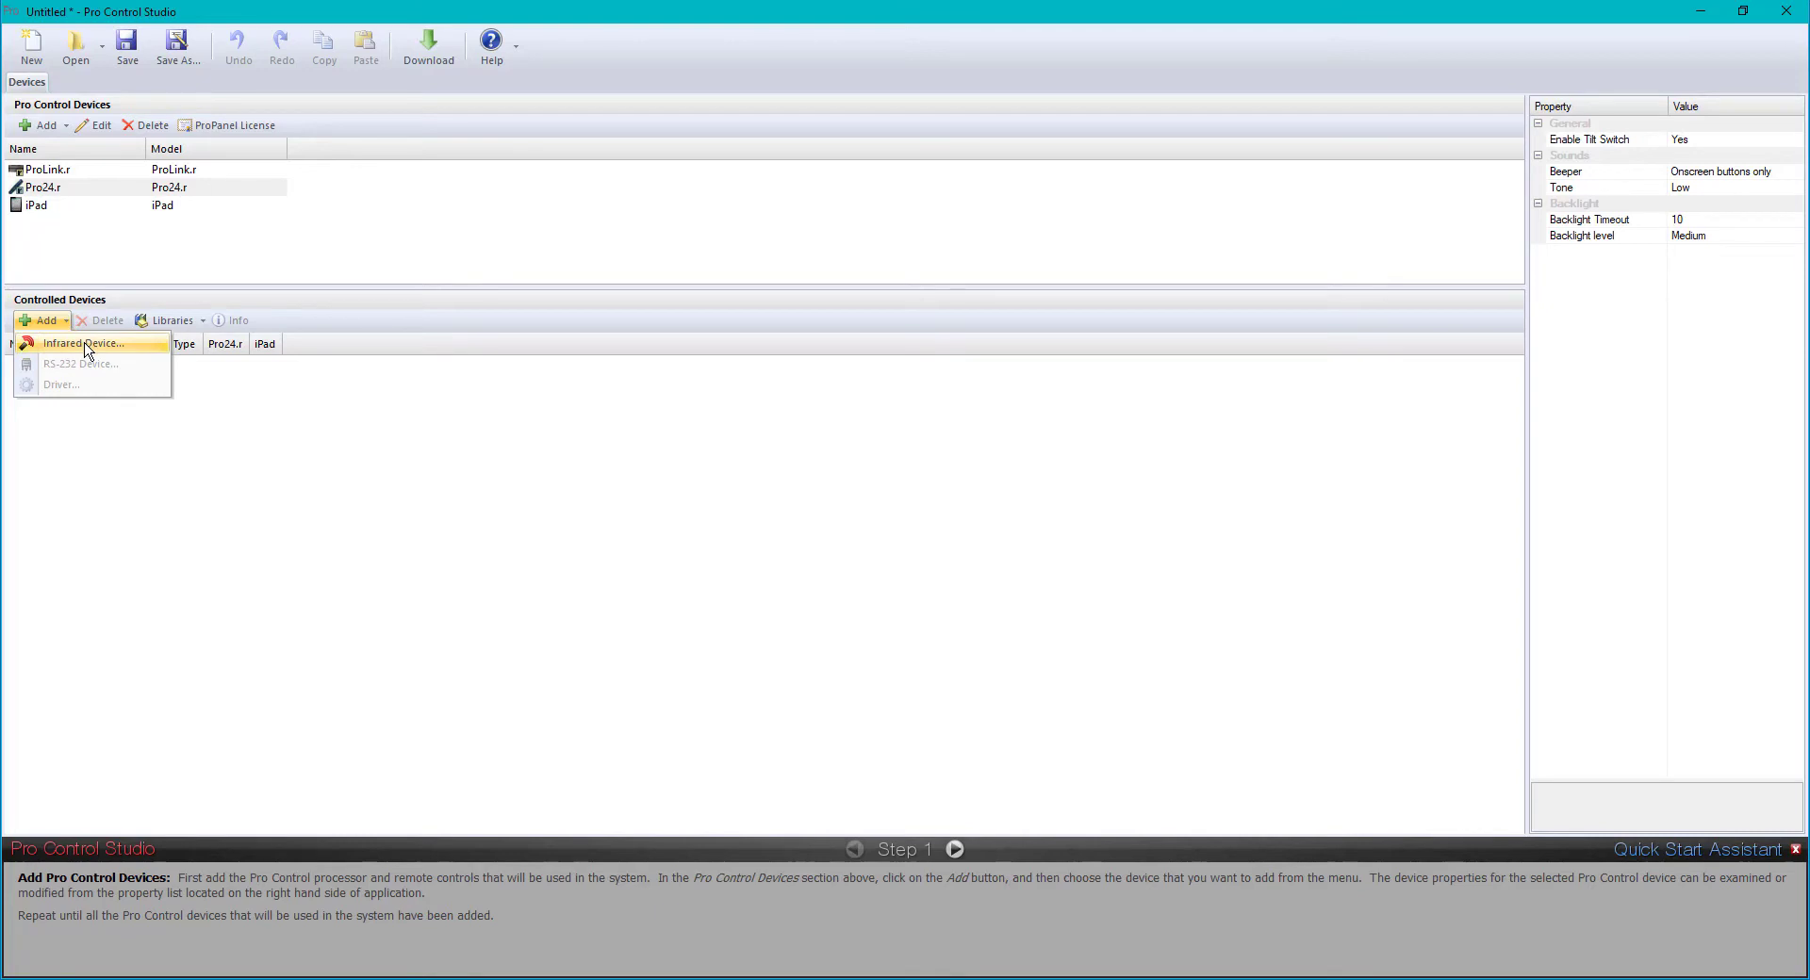
pyautogui.click(85, 344)
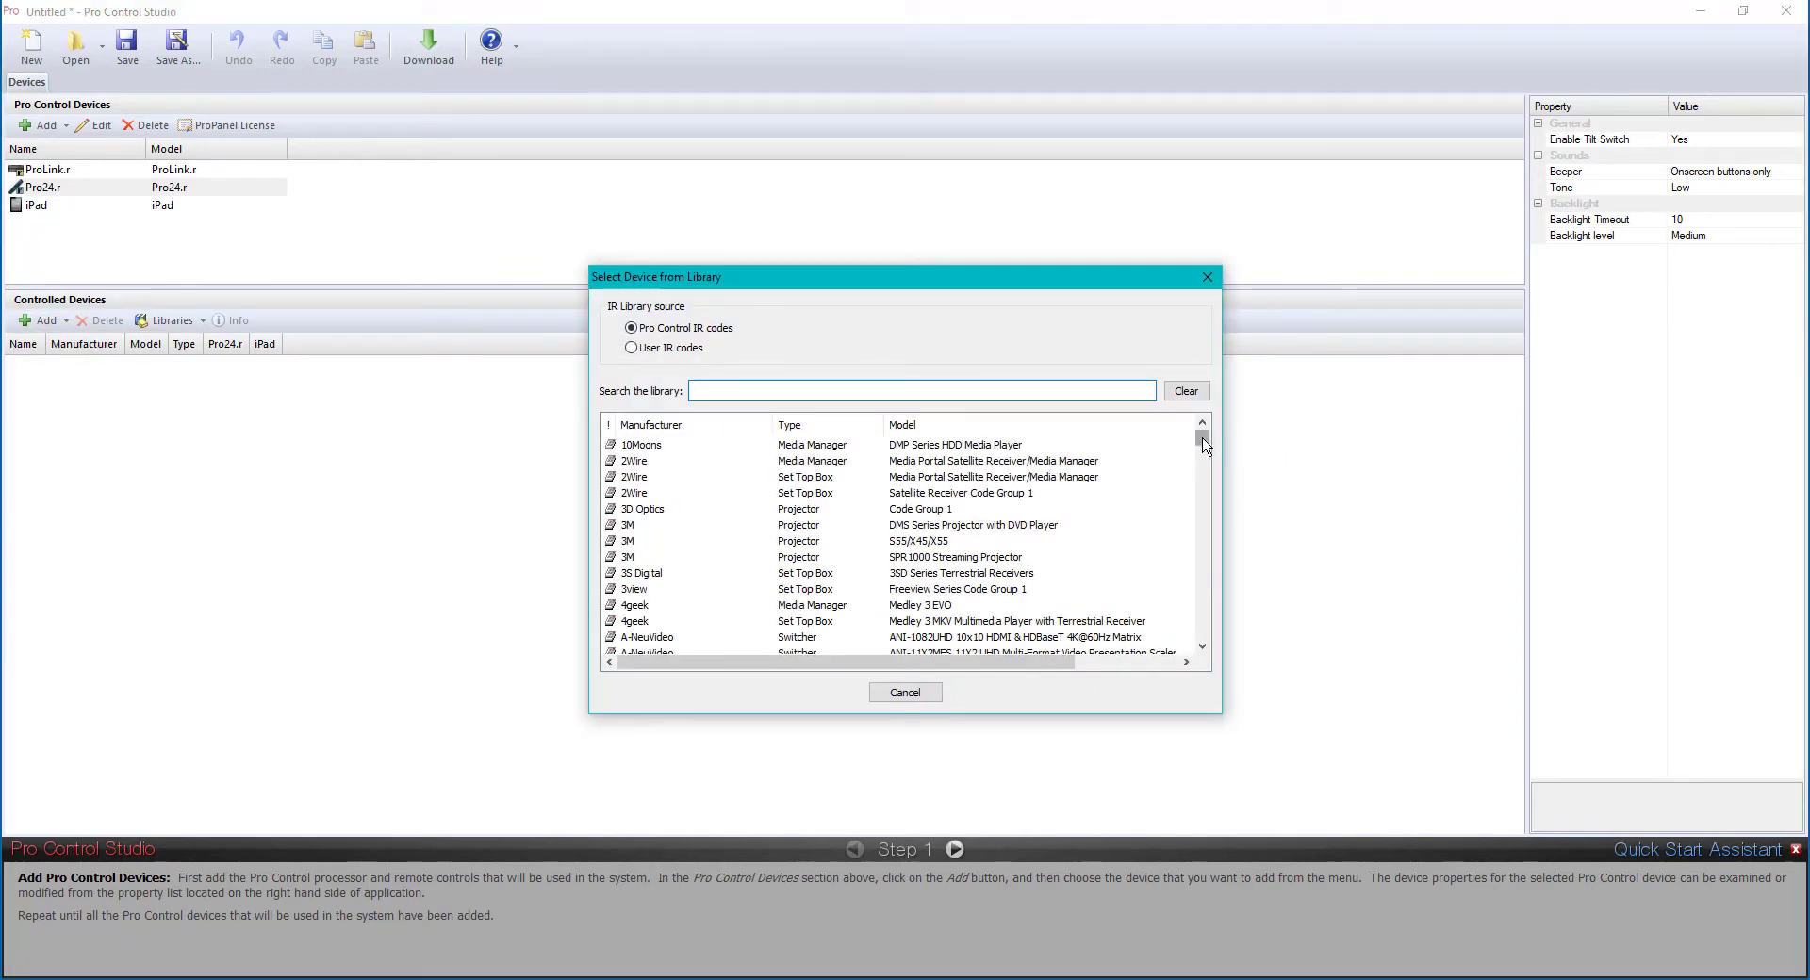
pyautogui.moveTo(1202, 439)
pyautogui.mouseDown()
pyautogui.moveTo(1206, 572)
pyautogui.moveTo(1210, 426)
pyautogui.mouseUp()
pyautogui.write('Sony Blu')
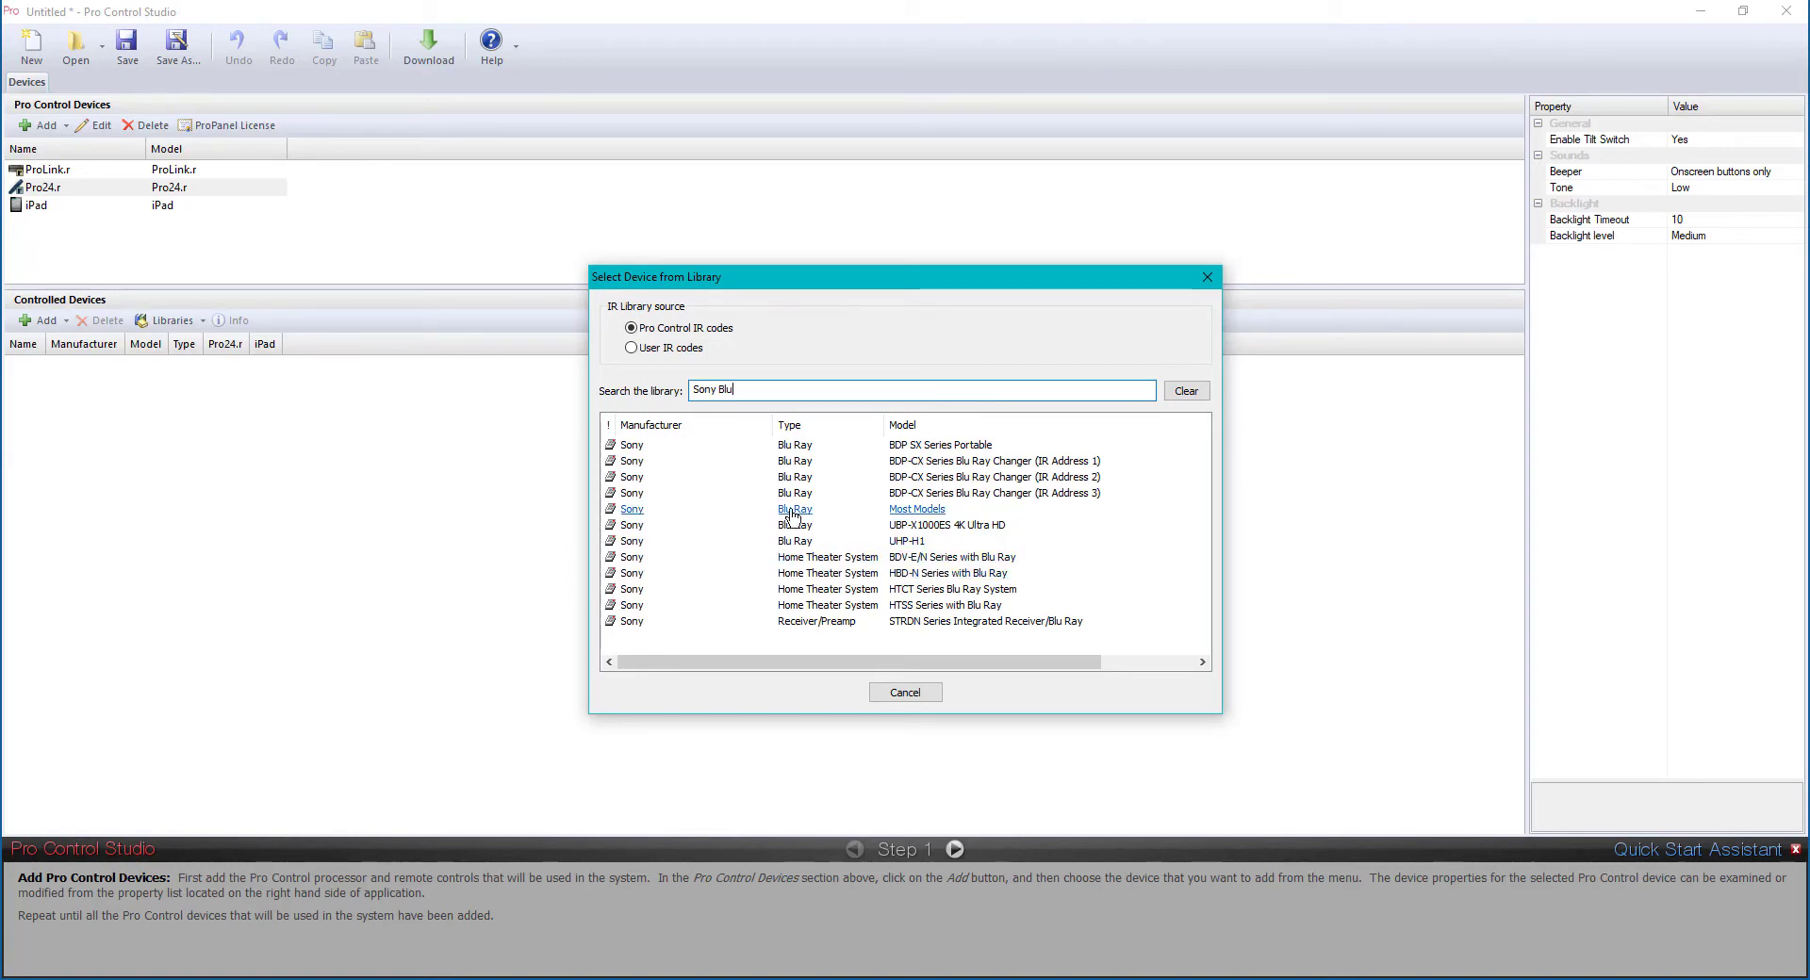
pyautogui.doubleClick(931, 511)
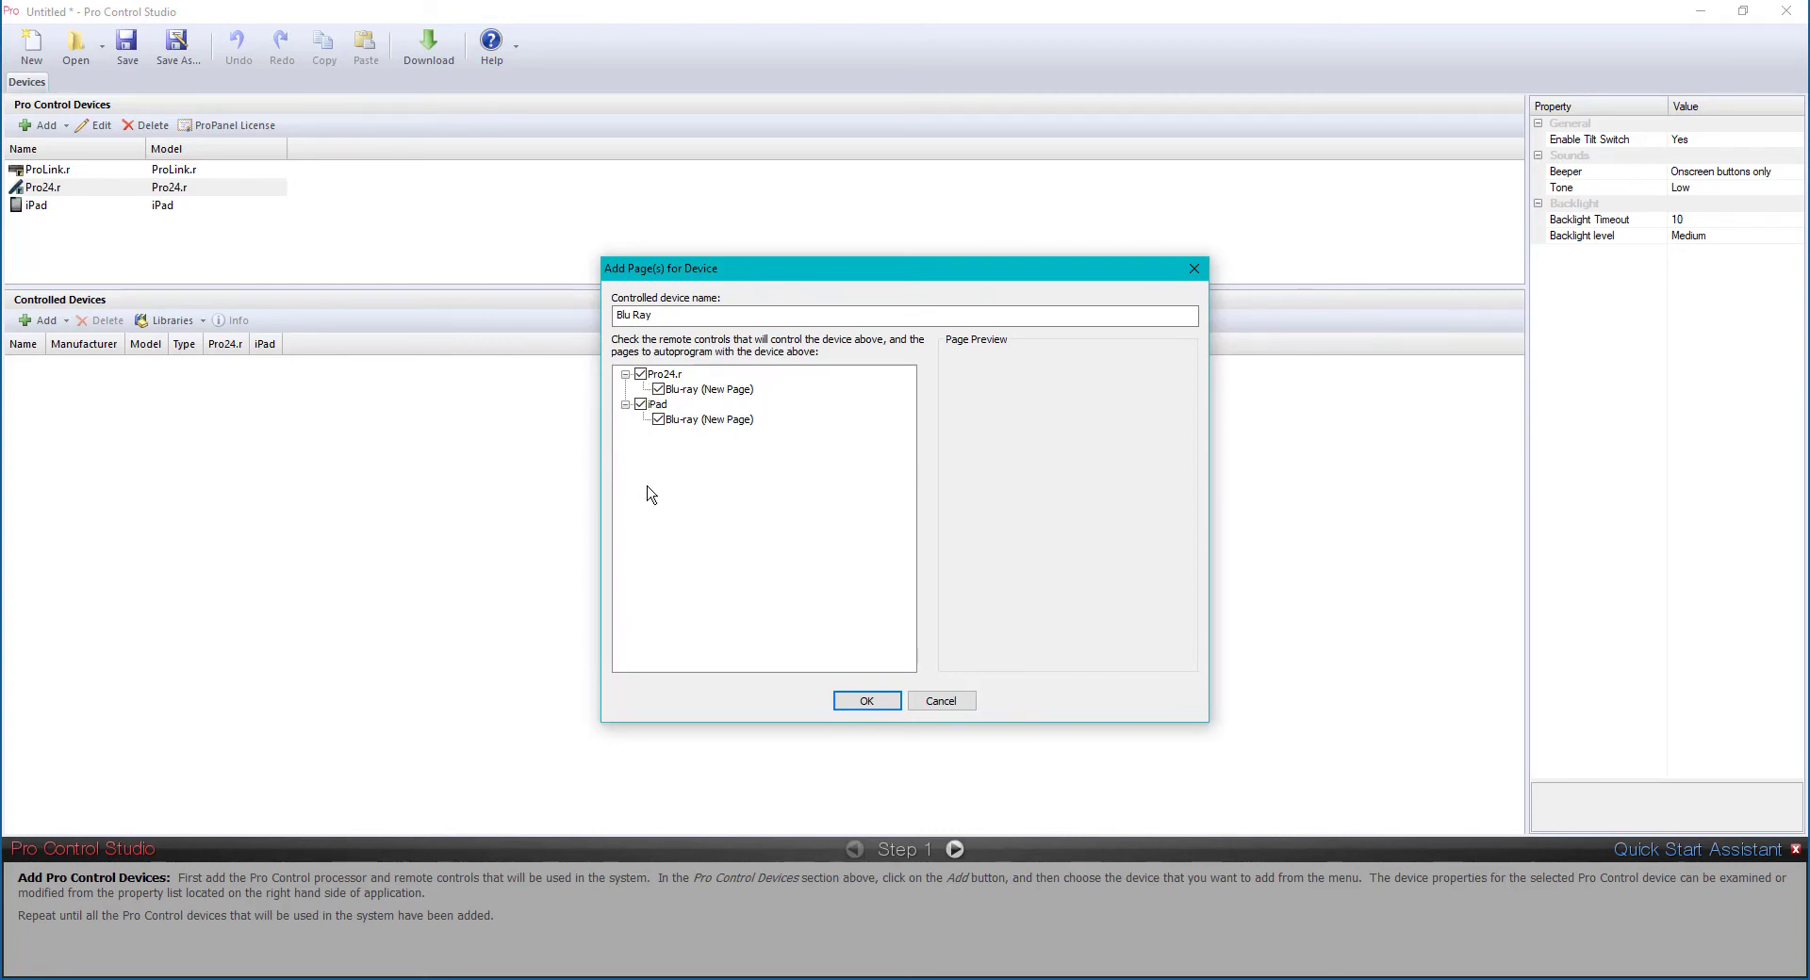
pyautogui.click(865, 702)
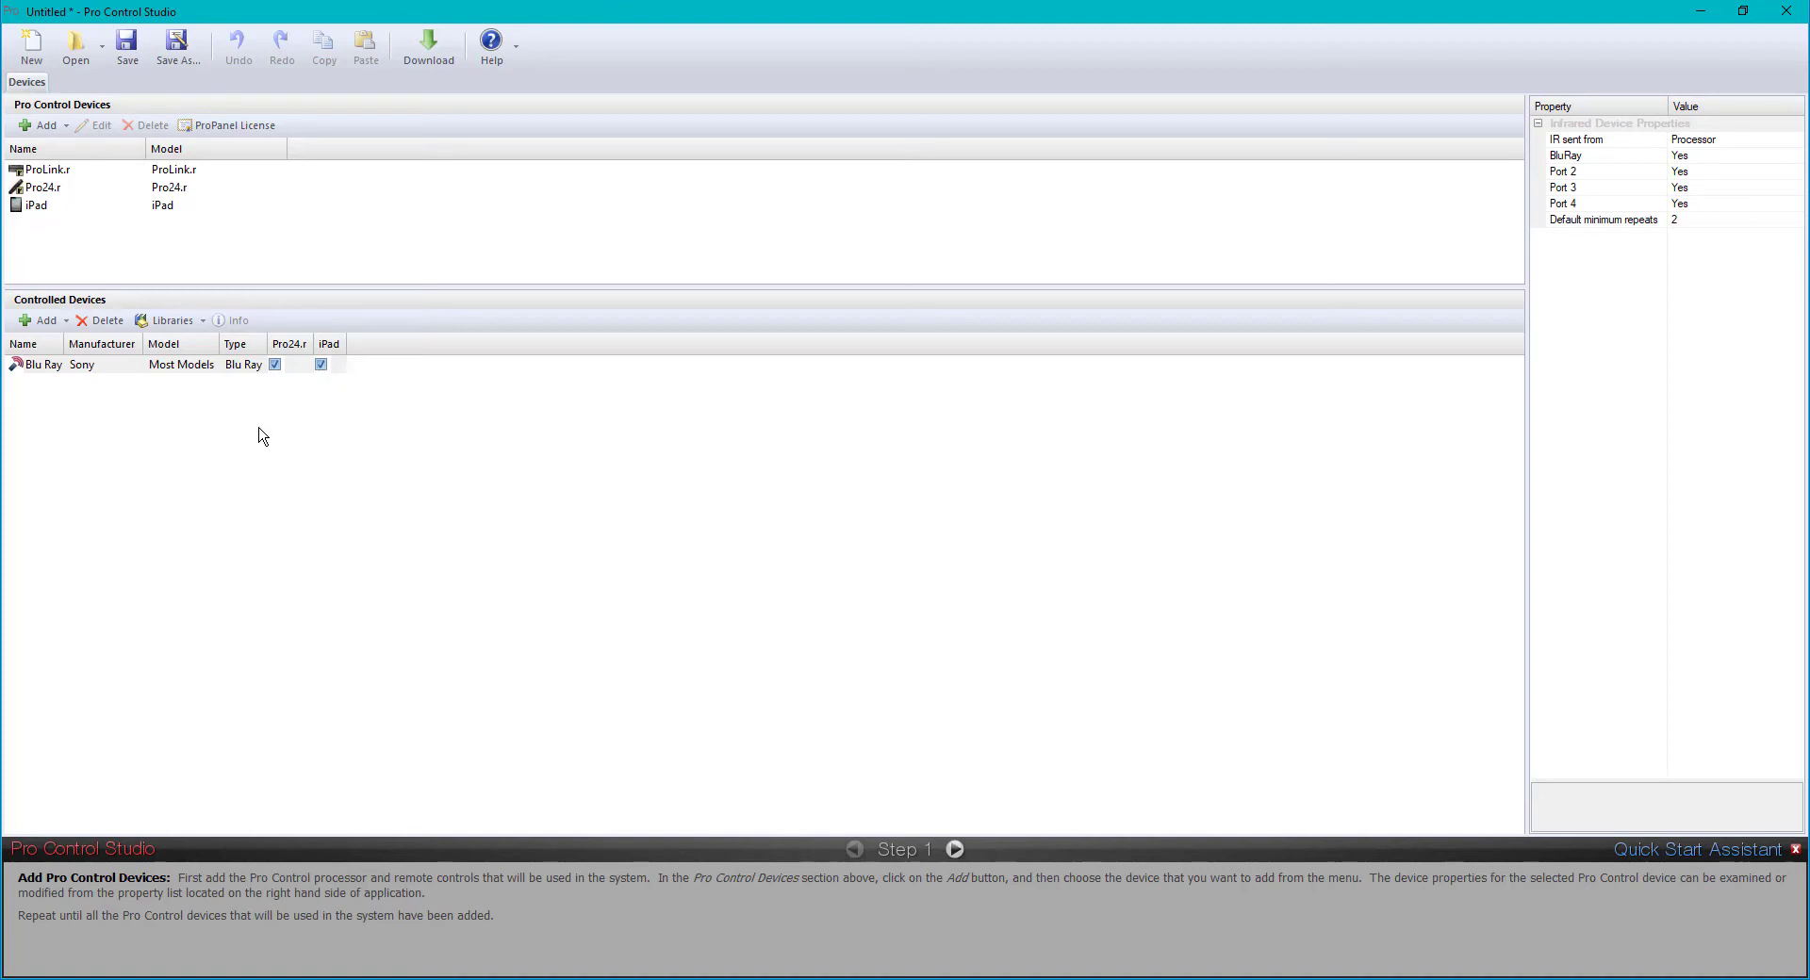
# Add the Apple TV Gen 4 infrared device from the library, with new Apple TV pages for both Pro24.r and iPad.
pyautogui.click(38, 323)
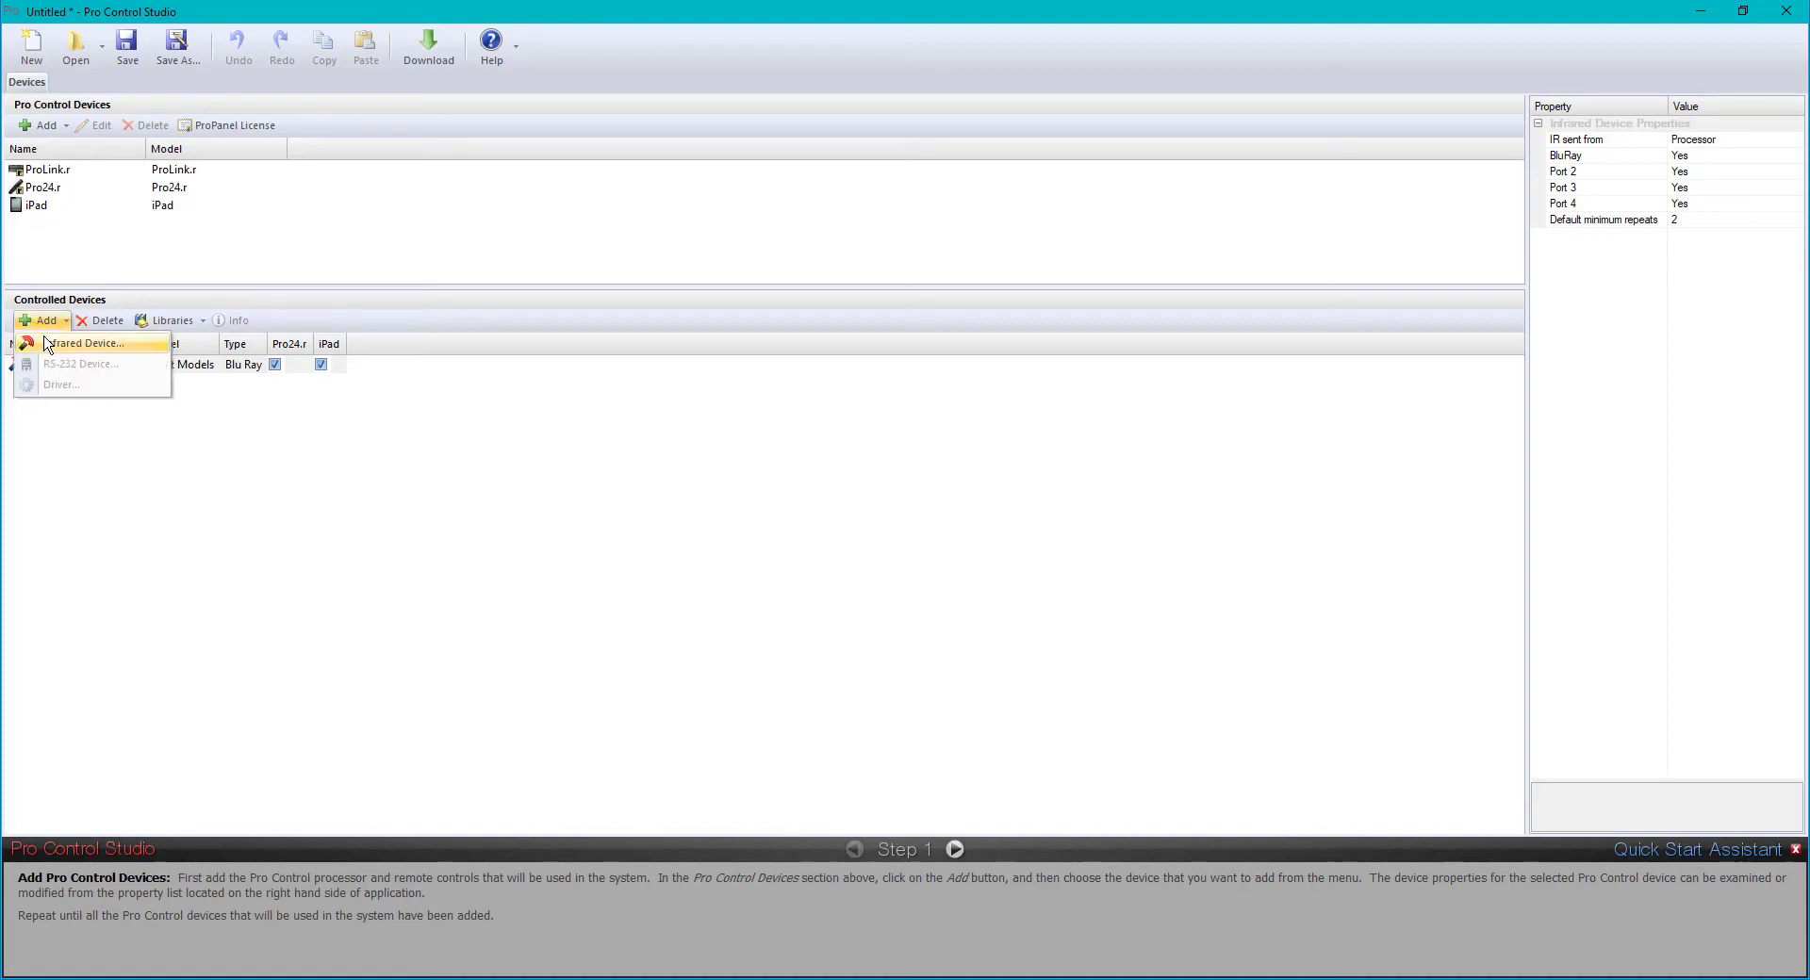
pyautogui.click(47, 343)
pyautogui.write('apple tv')
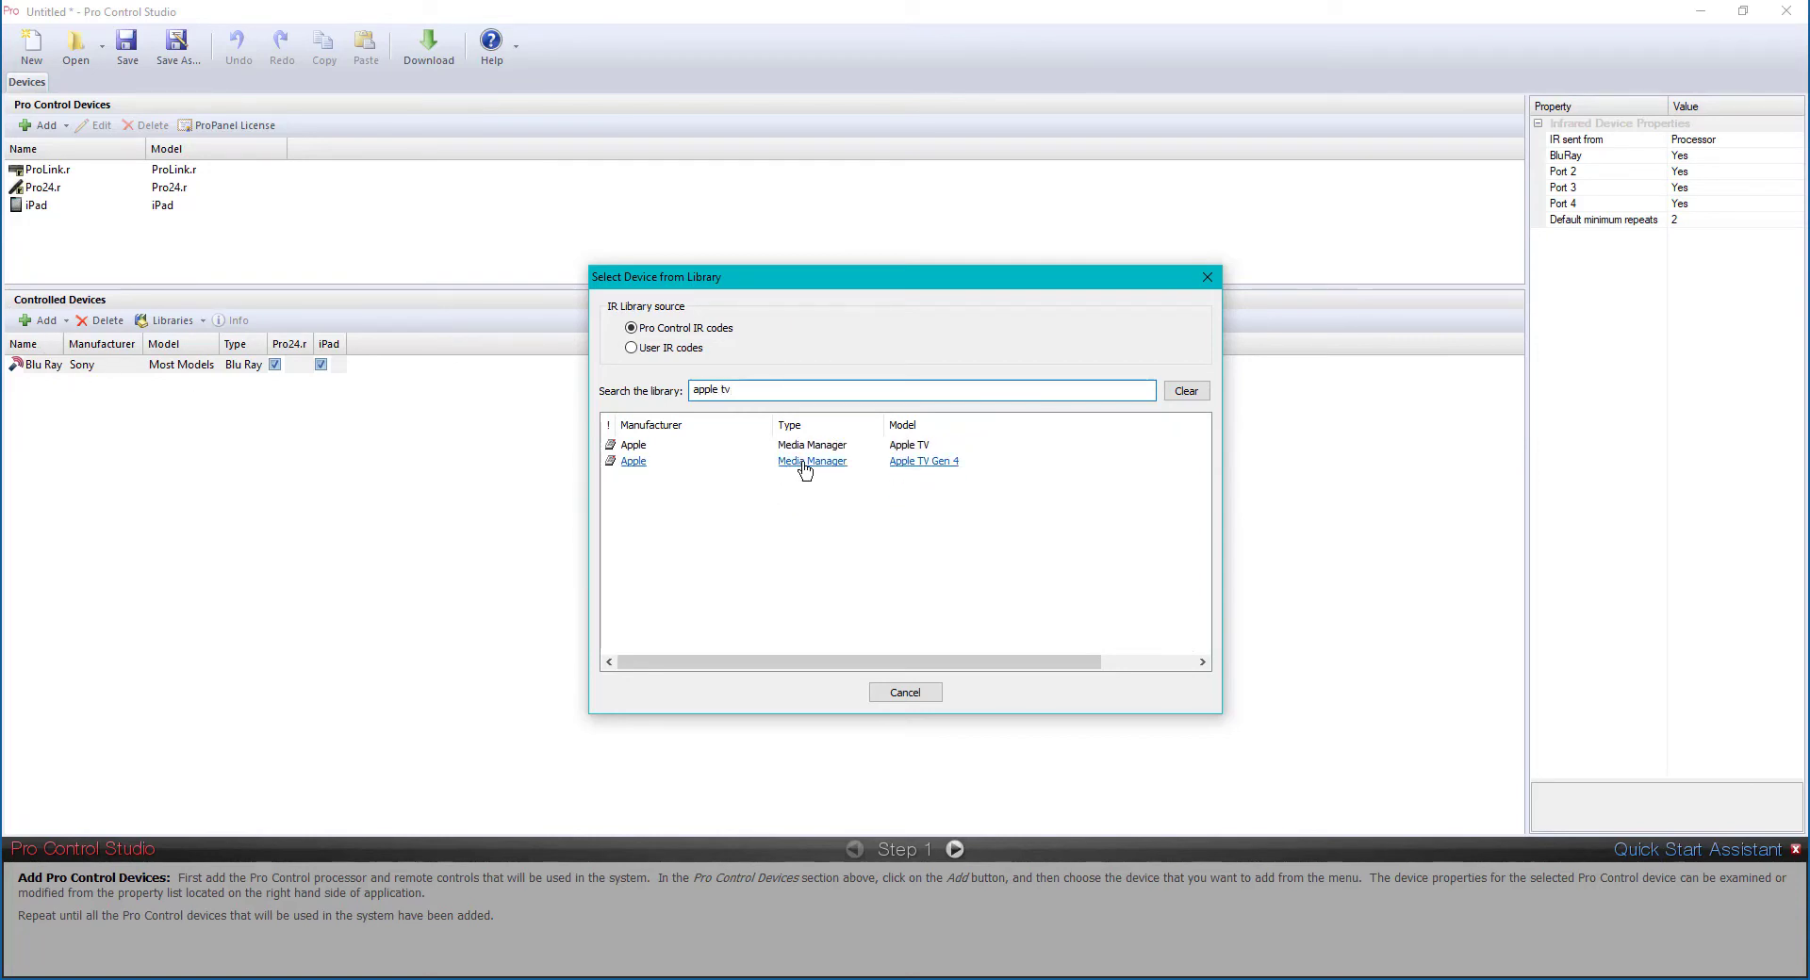
pyautogui.click(802, 469)
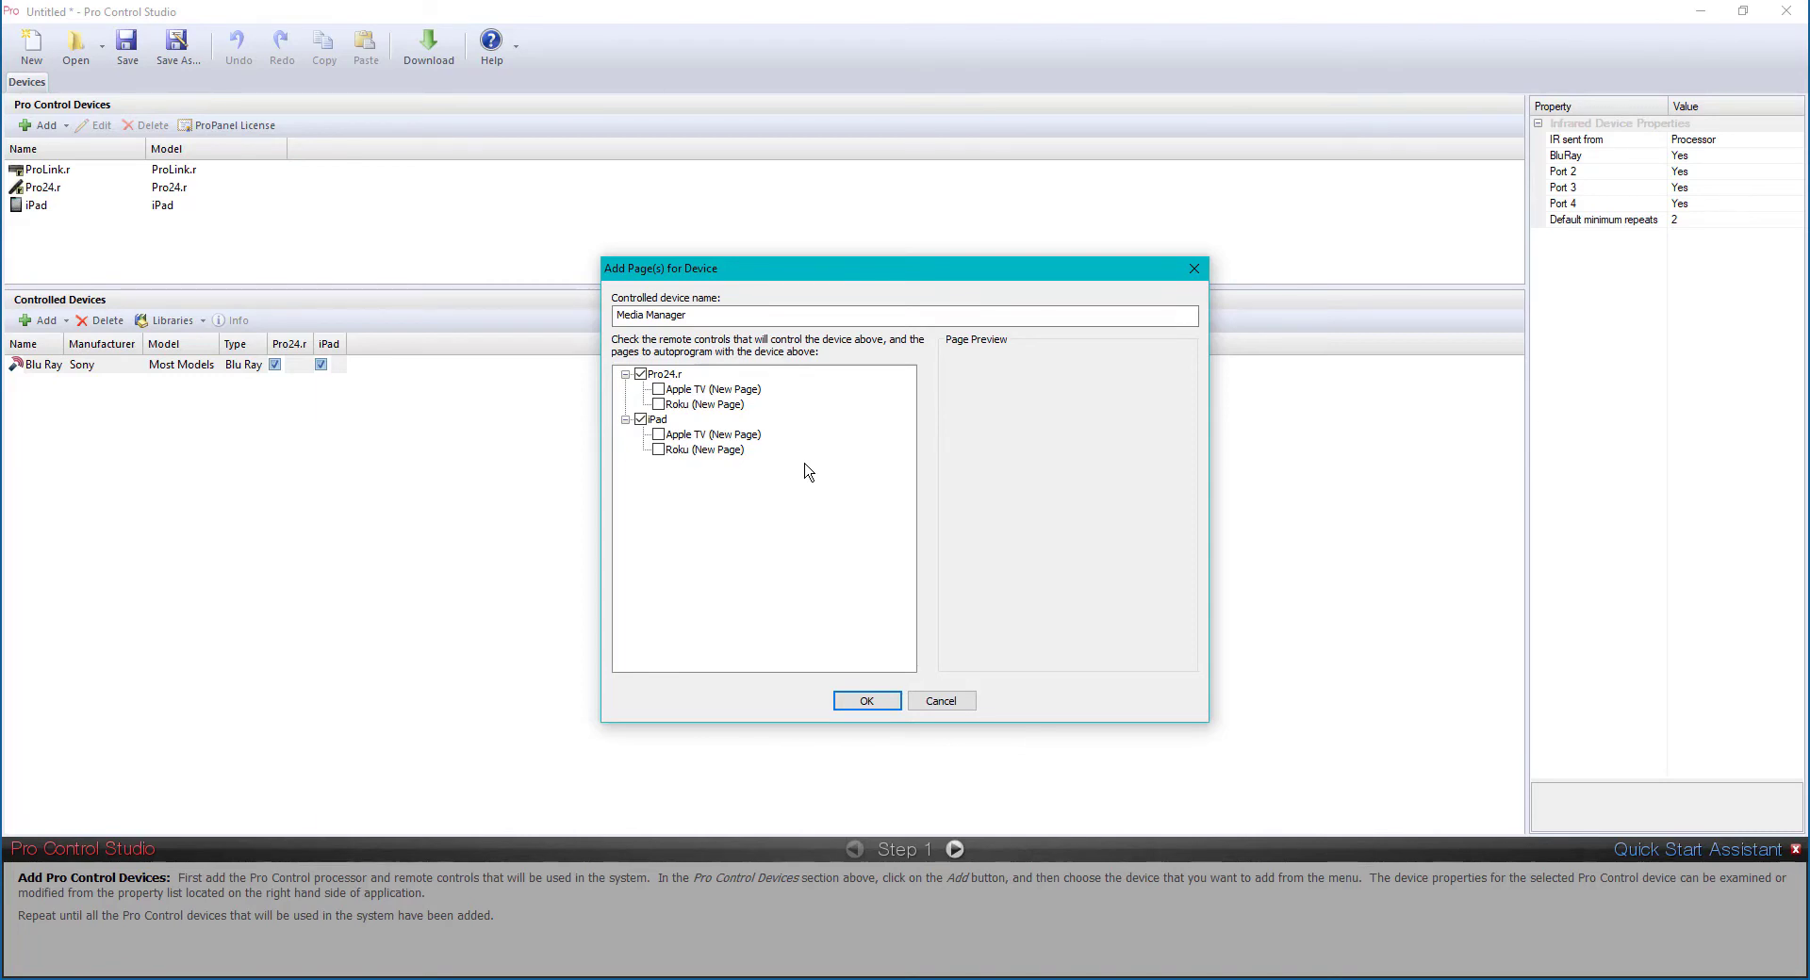
pyautogui.click(659, 389)
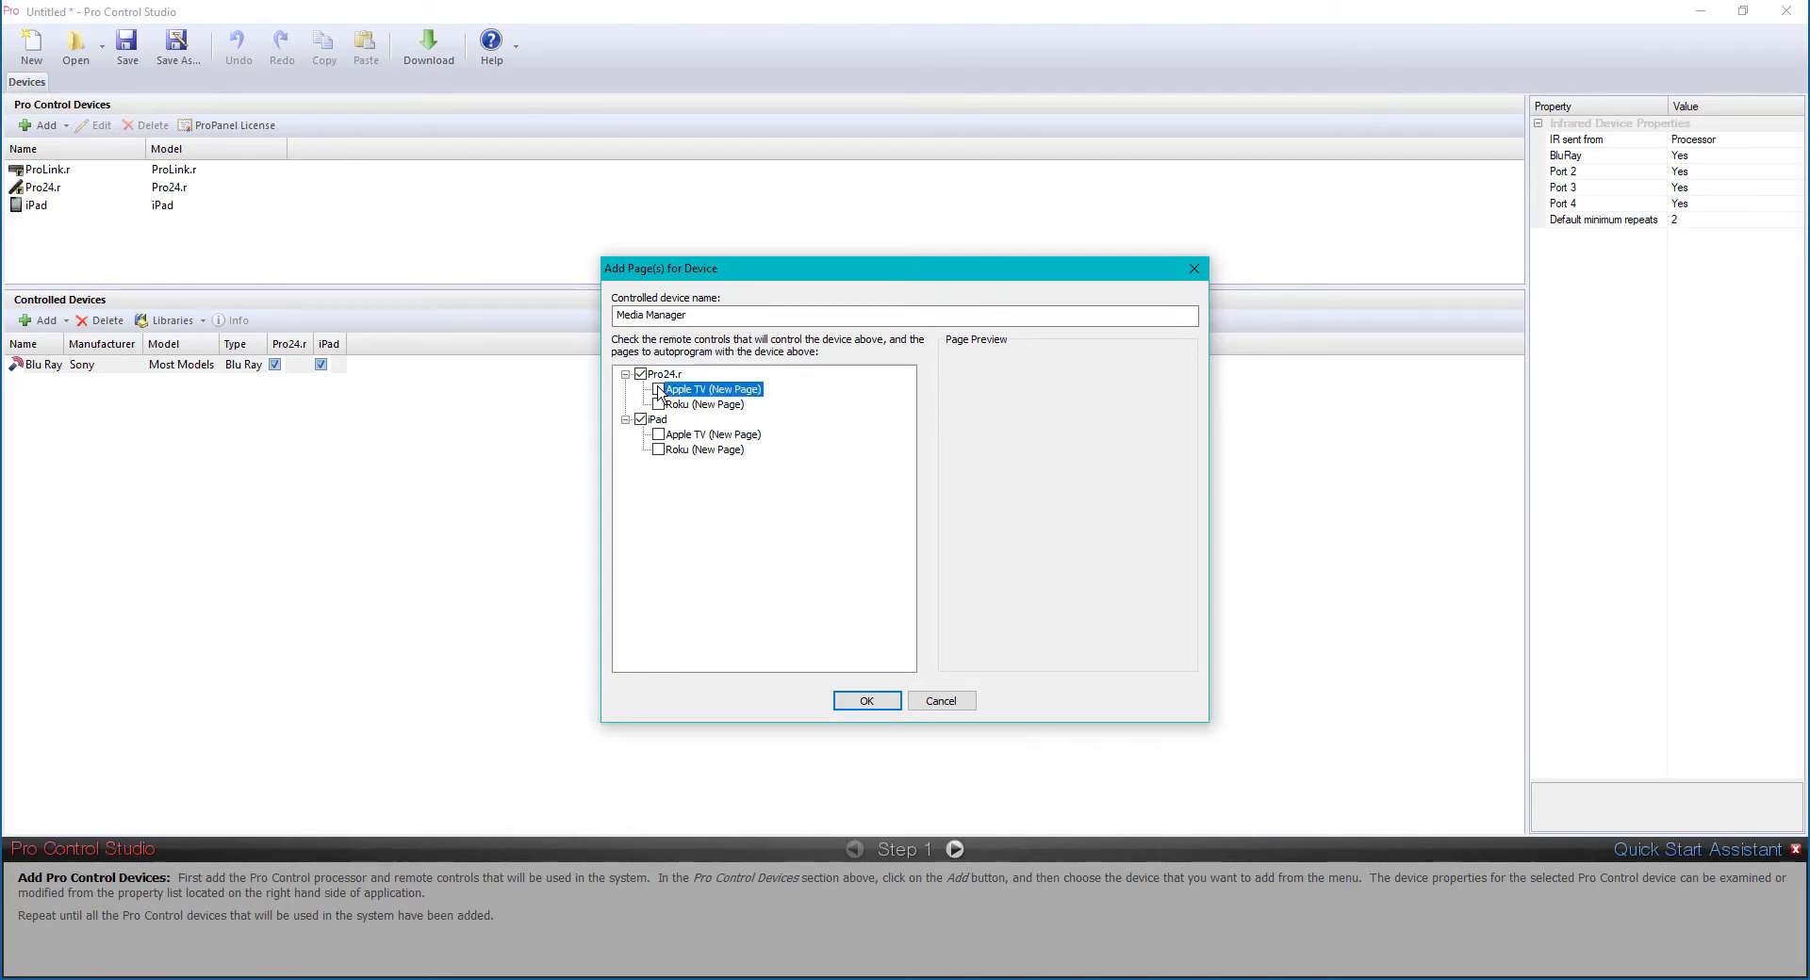
pyautogui.click(660, 436)
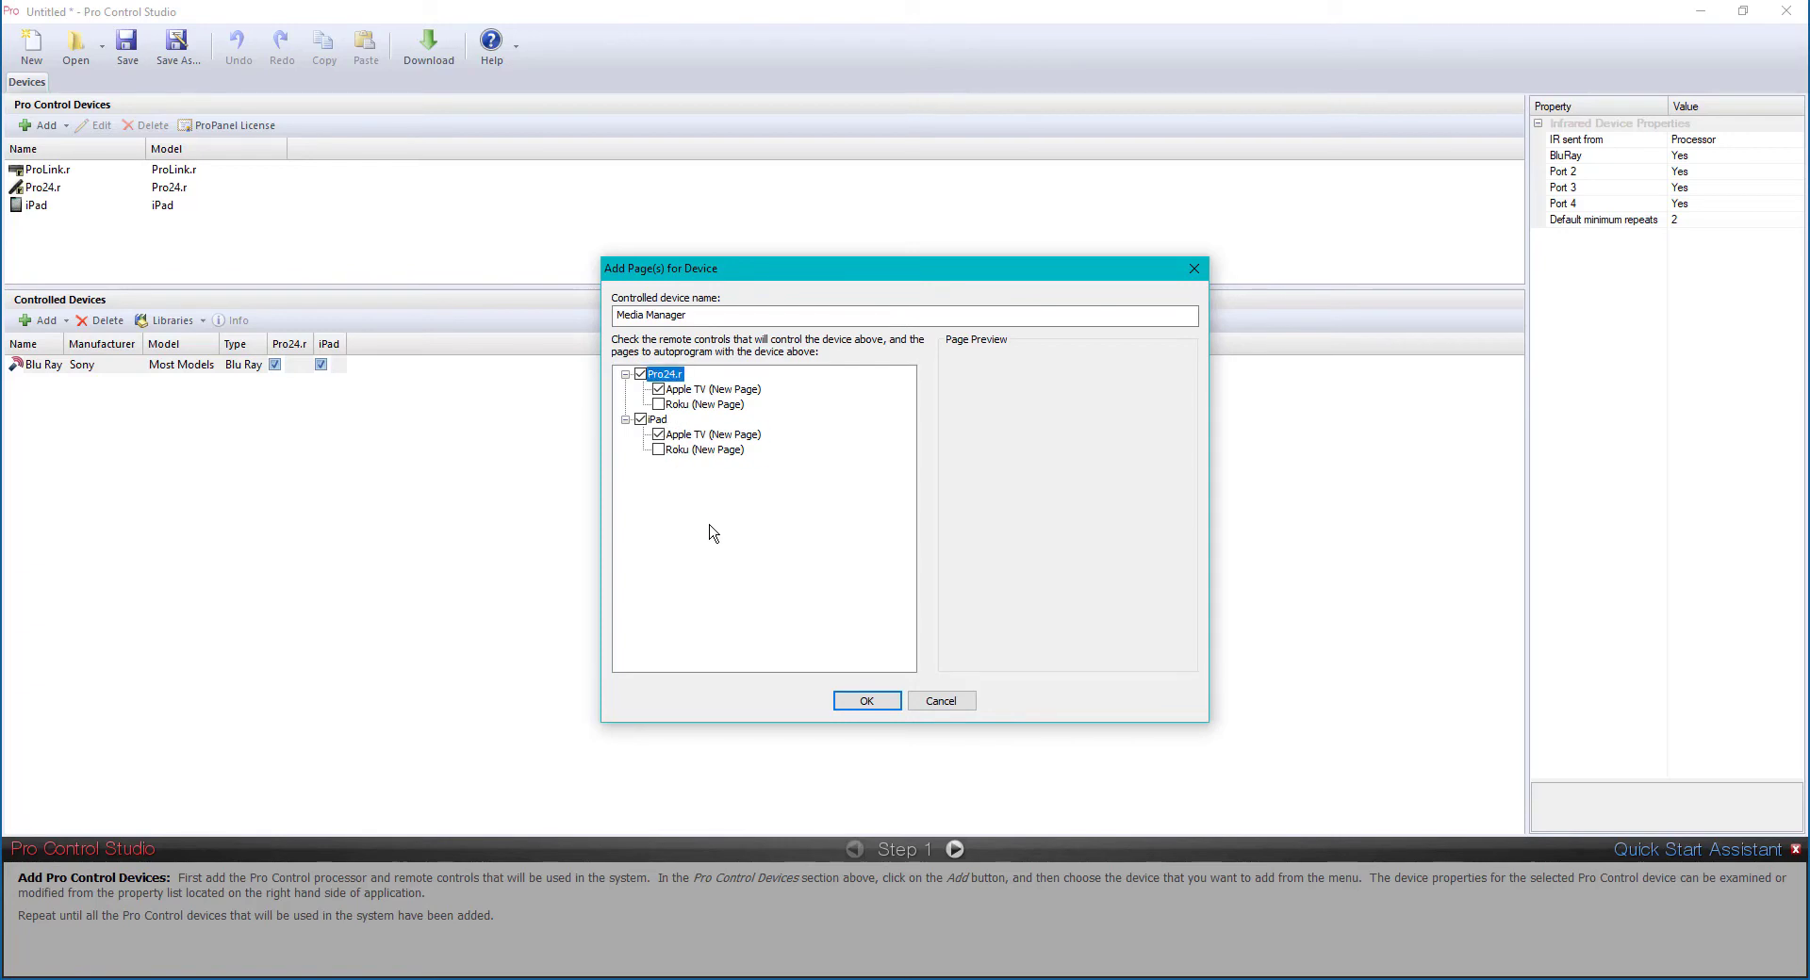
pyautogui.click(853, 707)
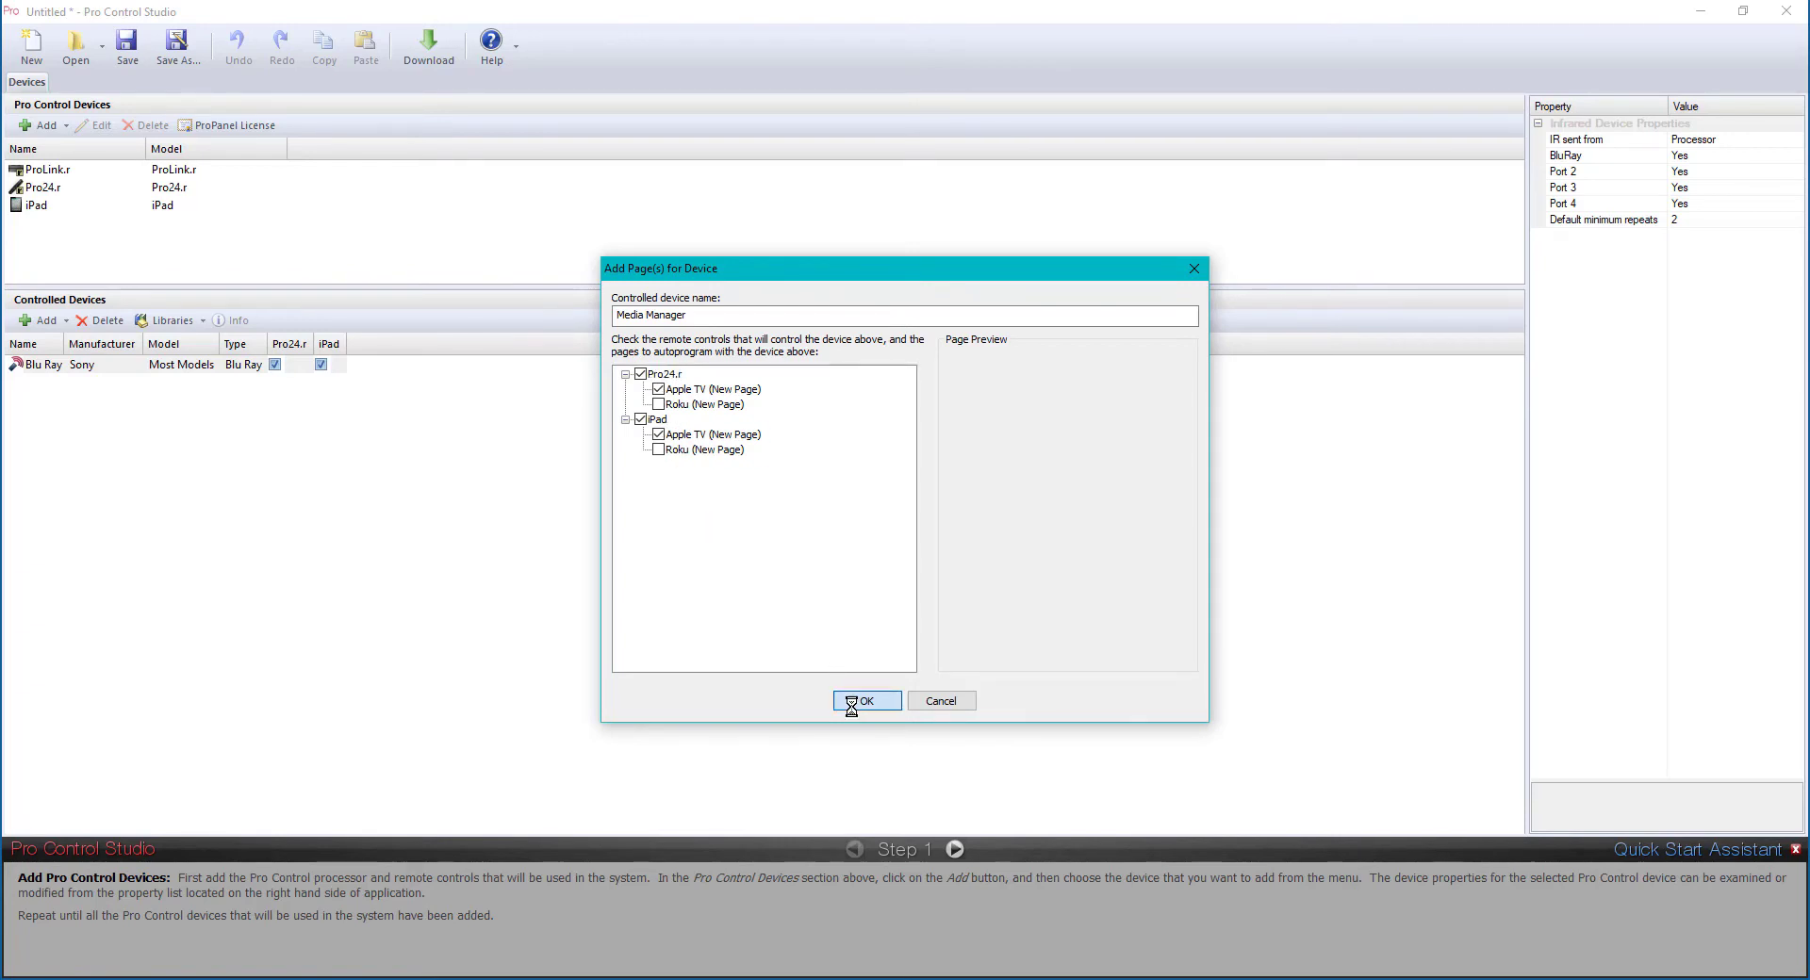
# Add the Samsung TV "Most Models" infrared device from the library, with new Television pages for Pro24.r and iPad.
pyautogui.click(46, 320)
pyautogui.click(64, 342)
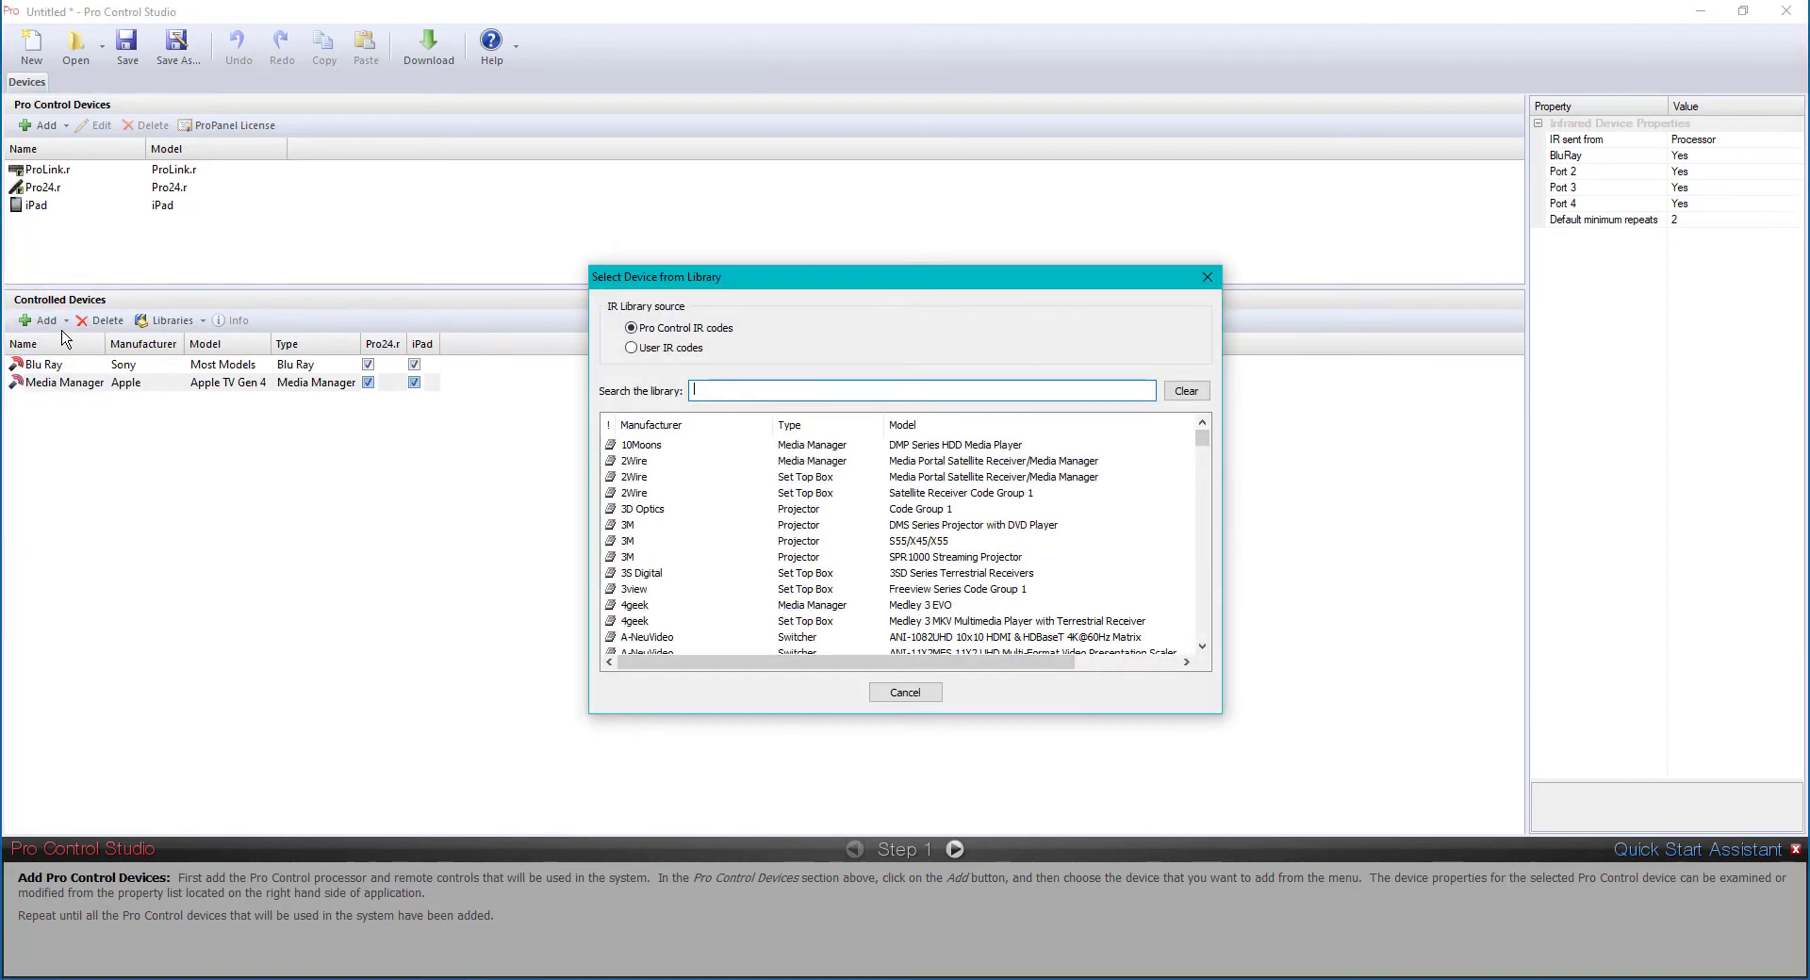
pyautogui.write('Sam')
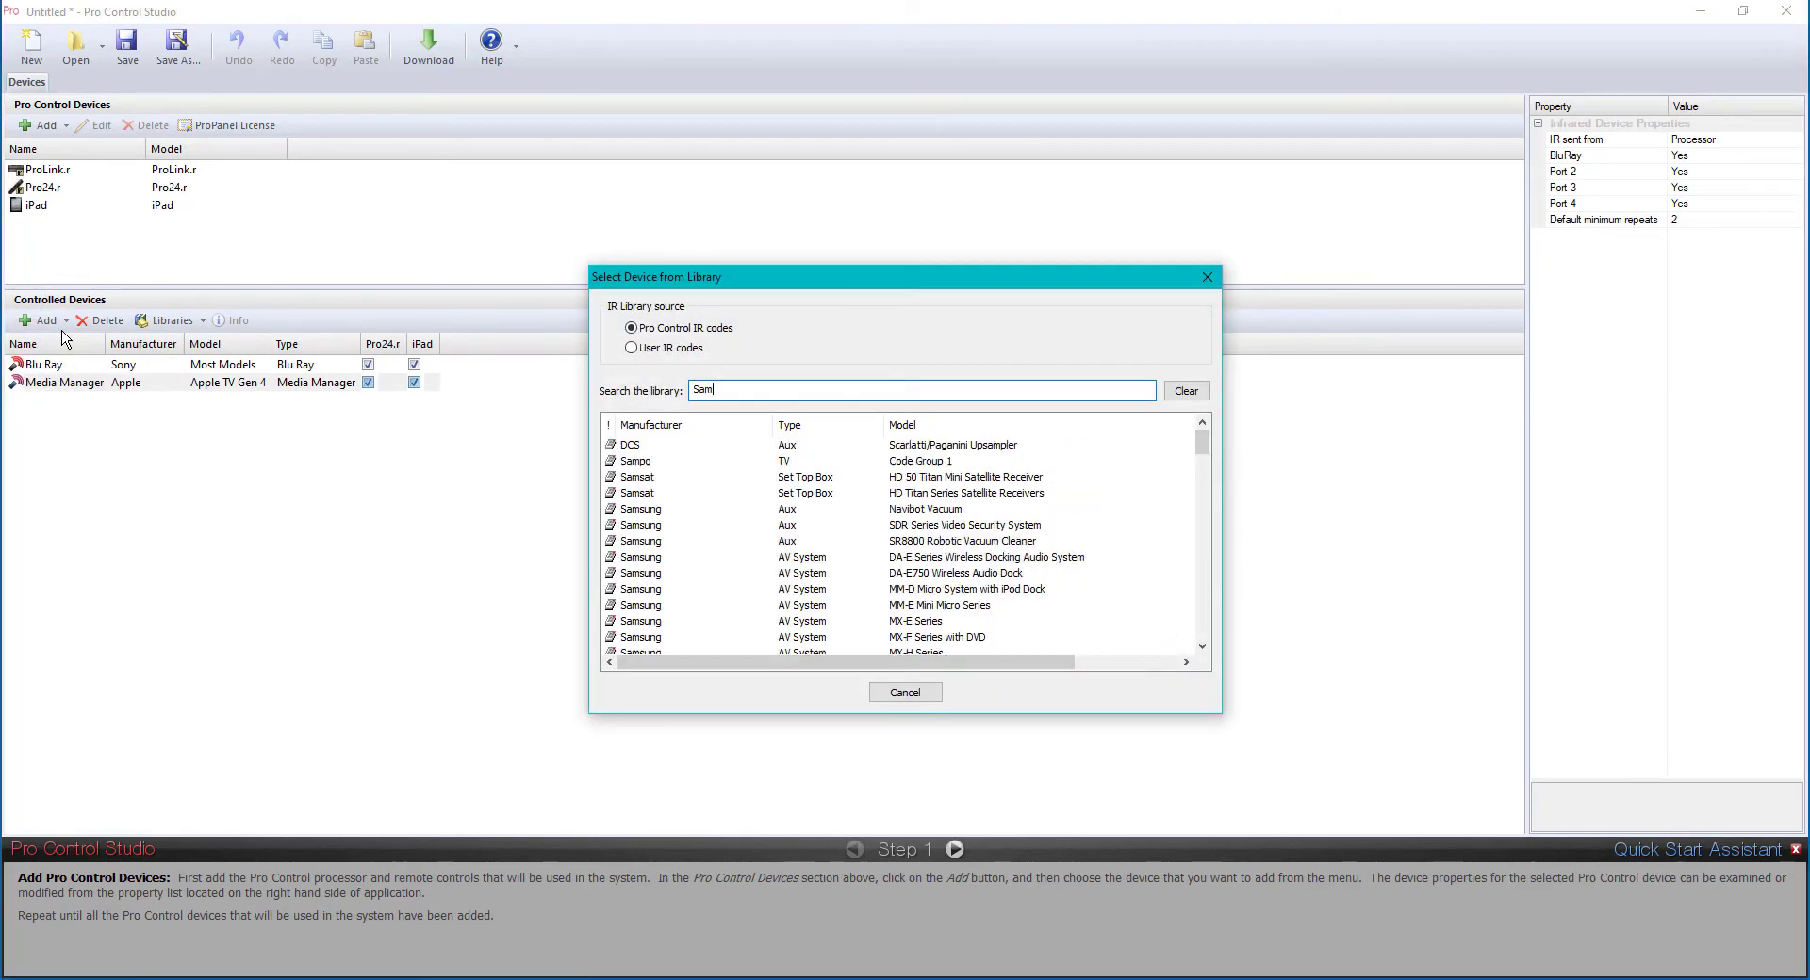
pyautogui.write('sung tv')
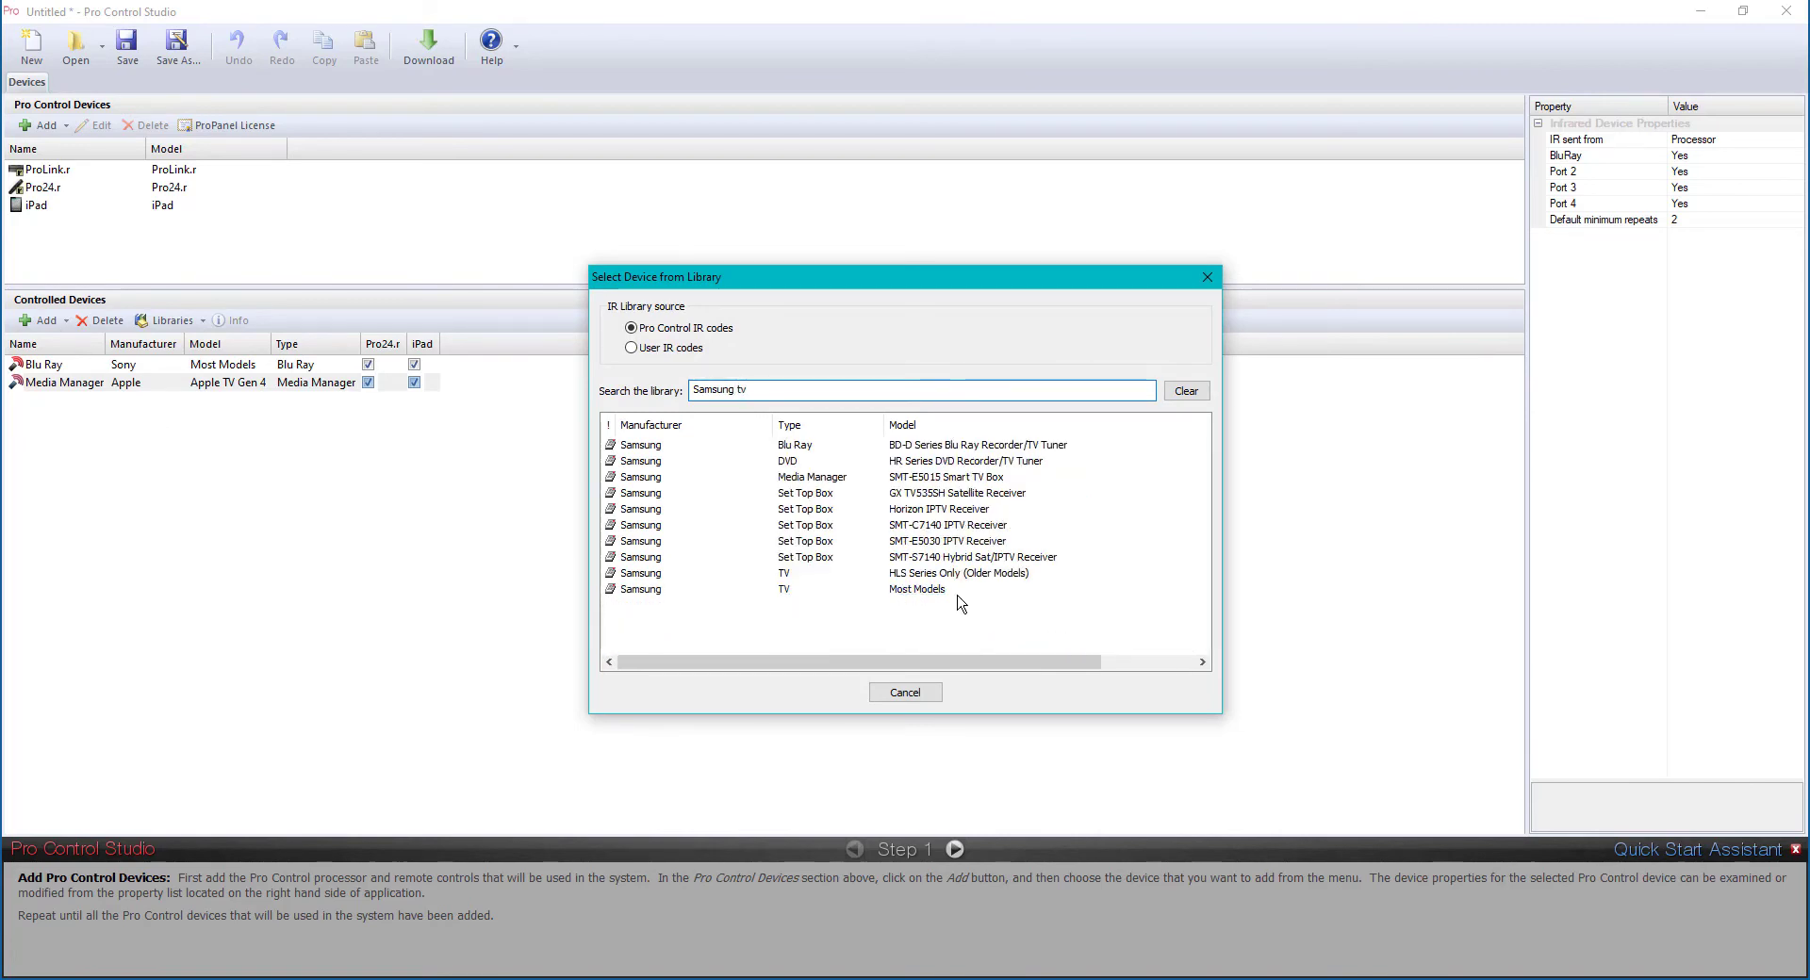
pyautogui.doubleClick(934, 592)
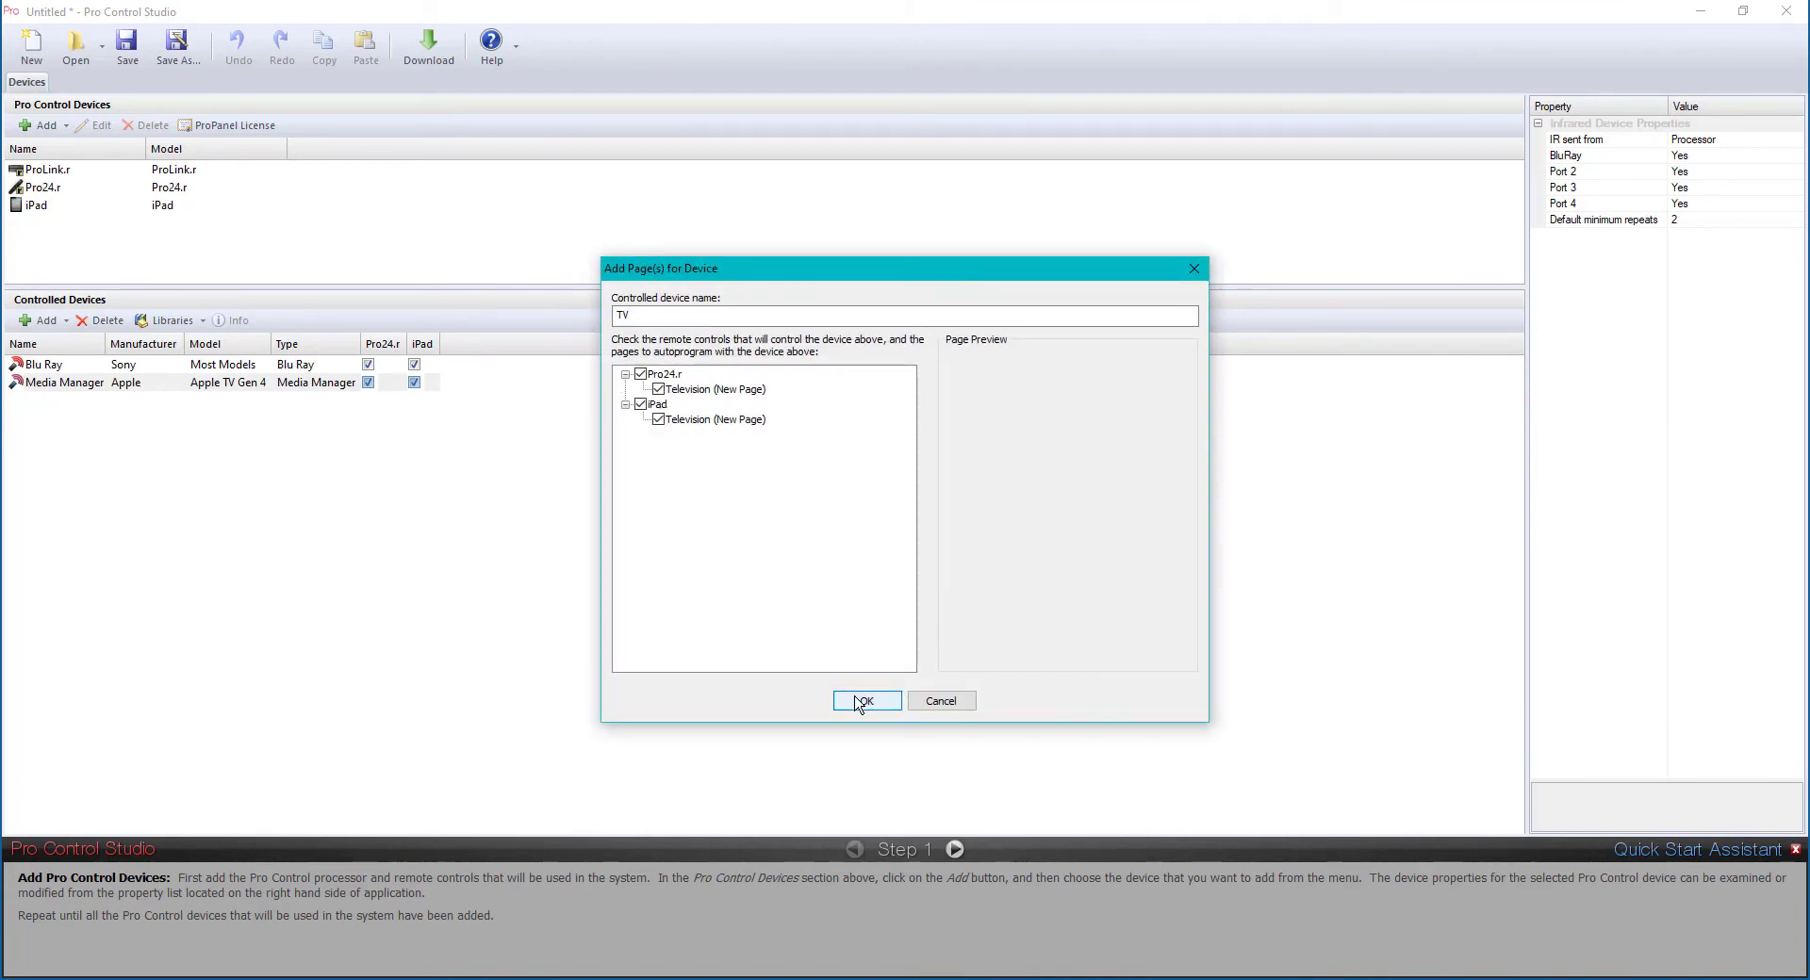
pyautogui.click(859, 702)
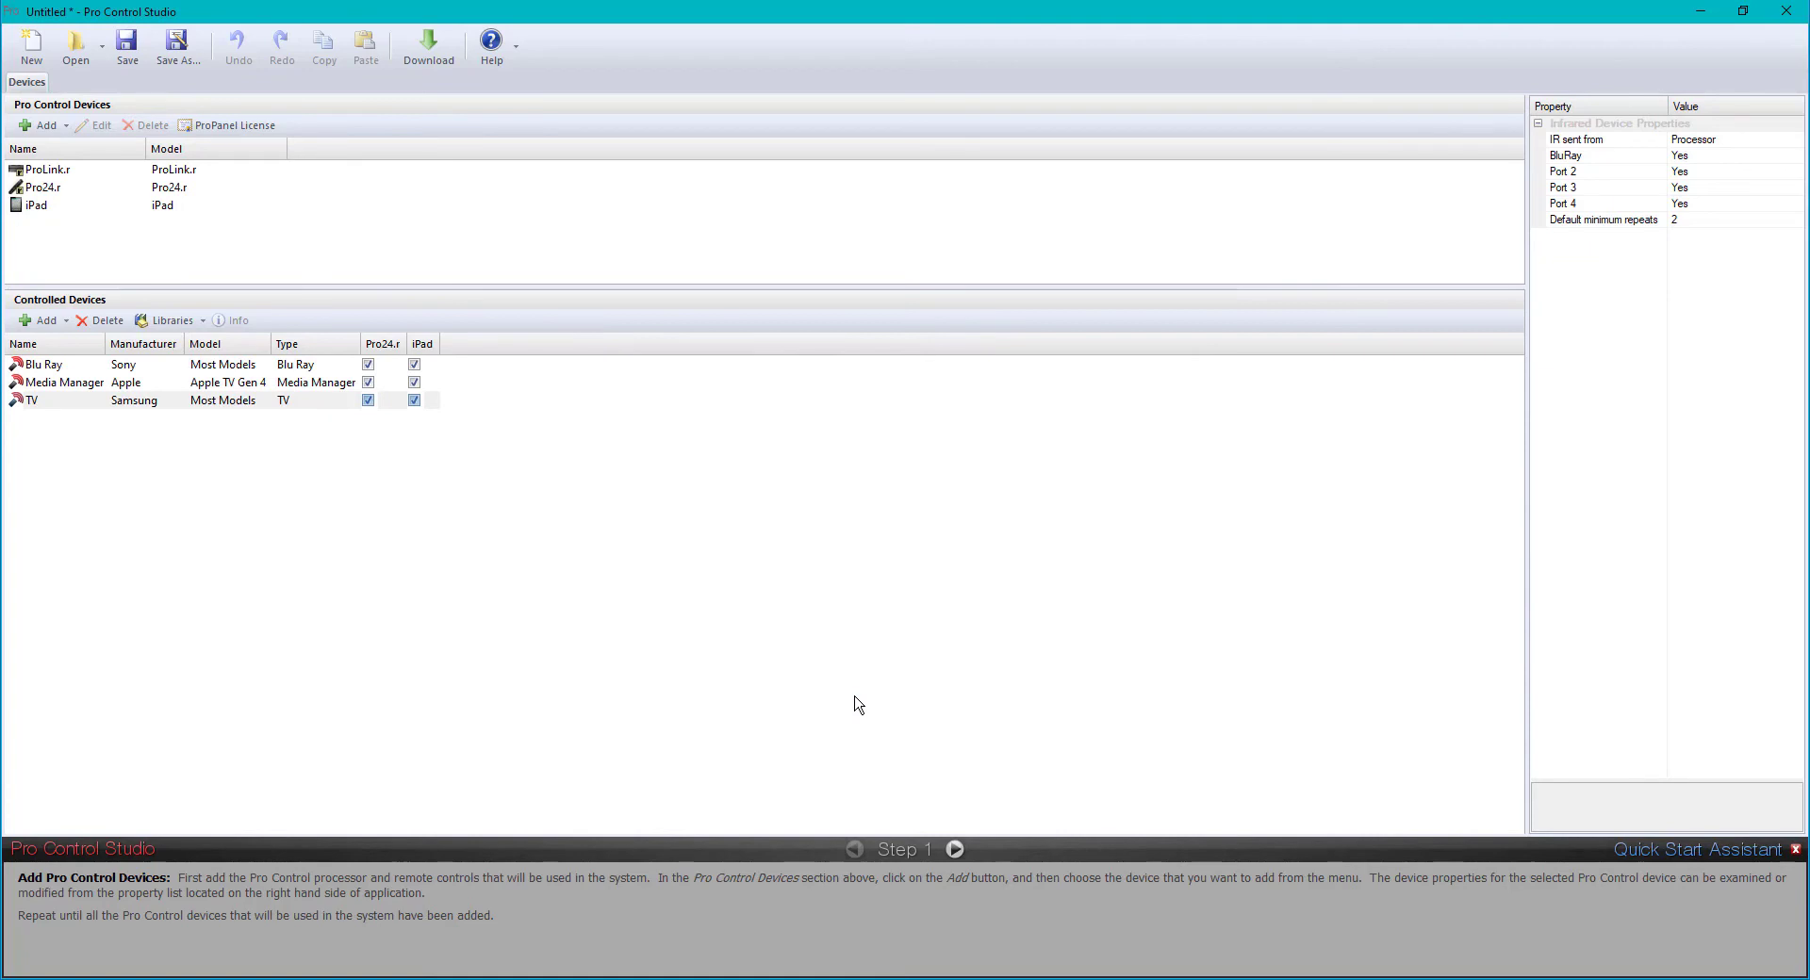
# Choose the Panasonic TV "Most Models" entry from the infrared library as another controlled device.
pyautogui.click(44, 321)
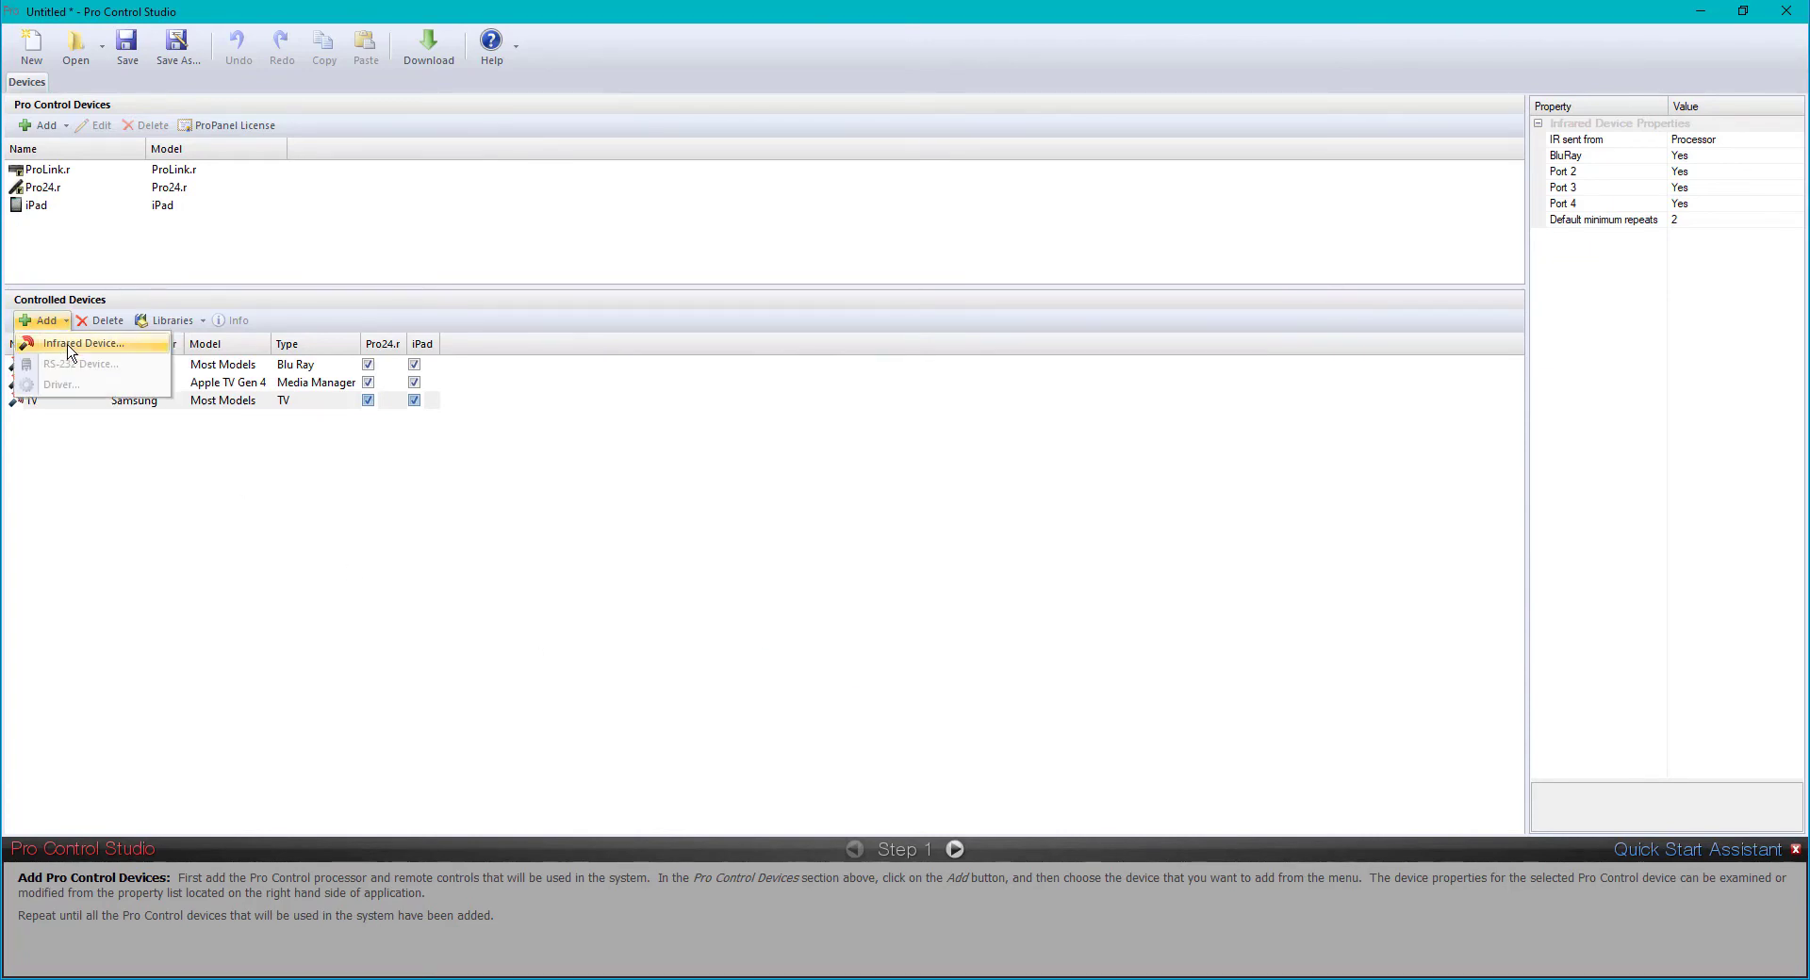
pyautogui.click(68, 351)
pyautogui.write('p')
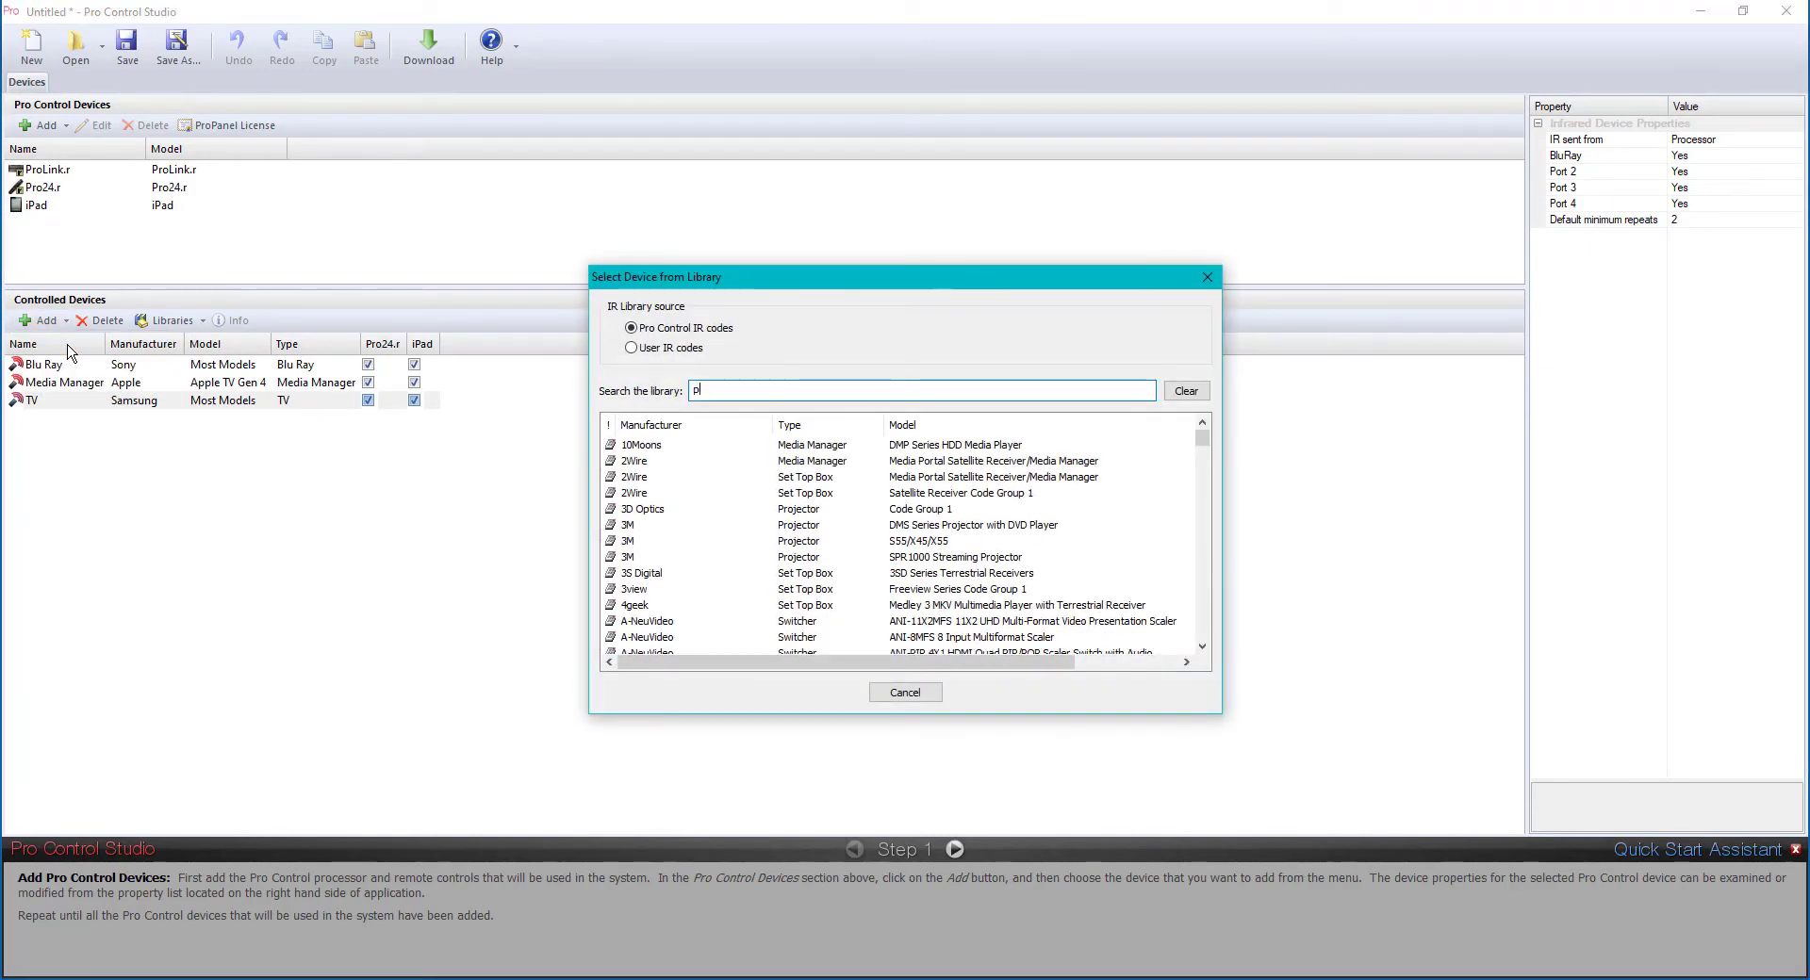
pyautogui.write('ana')
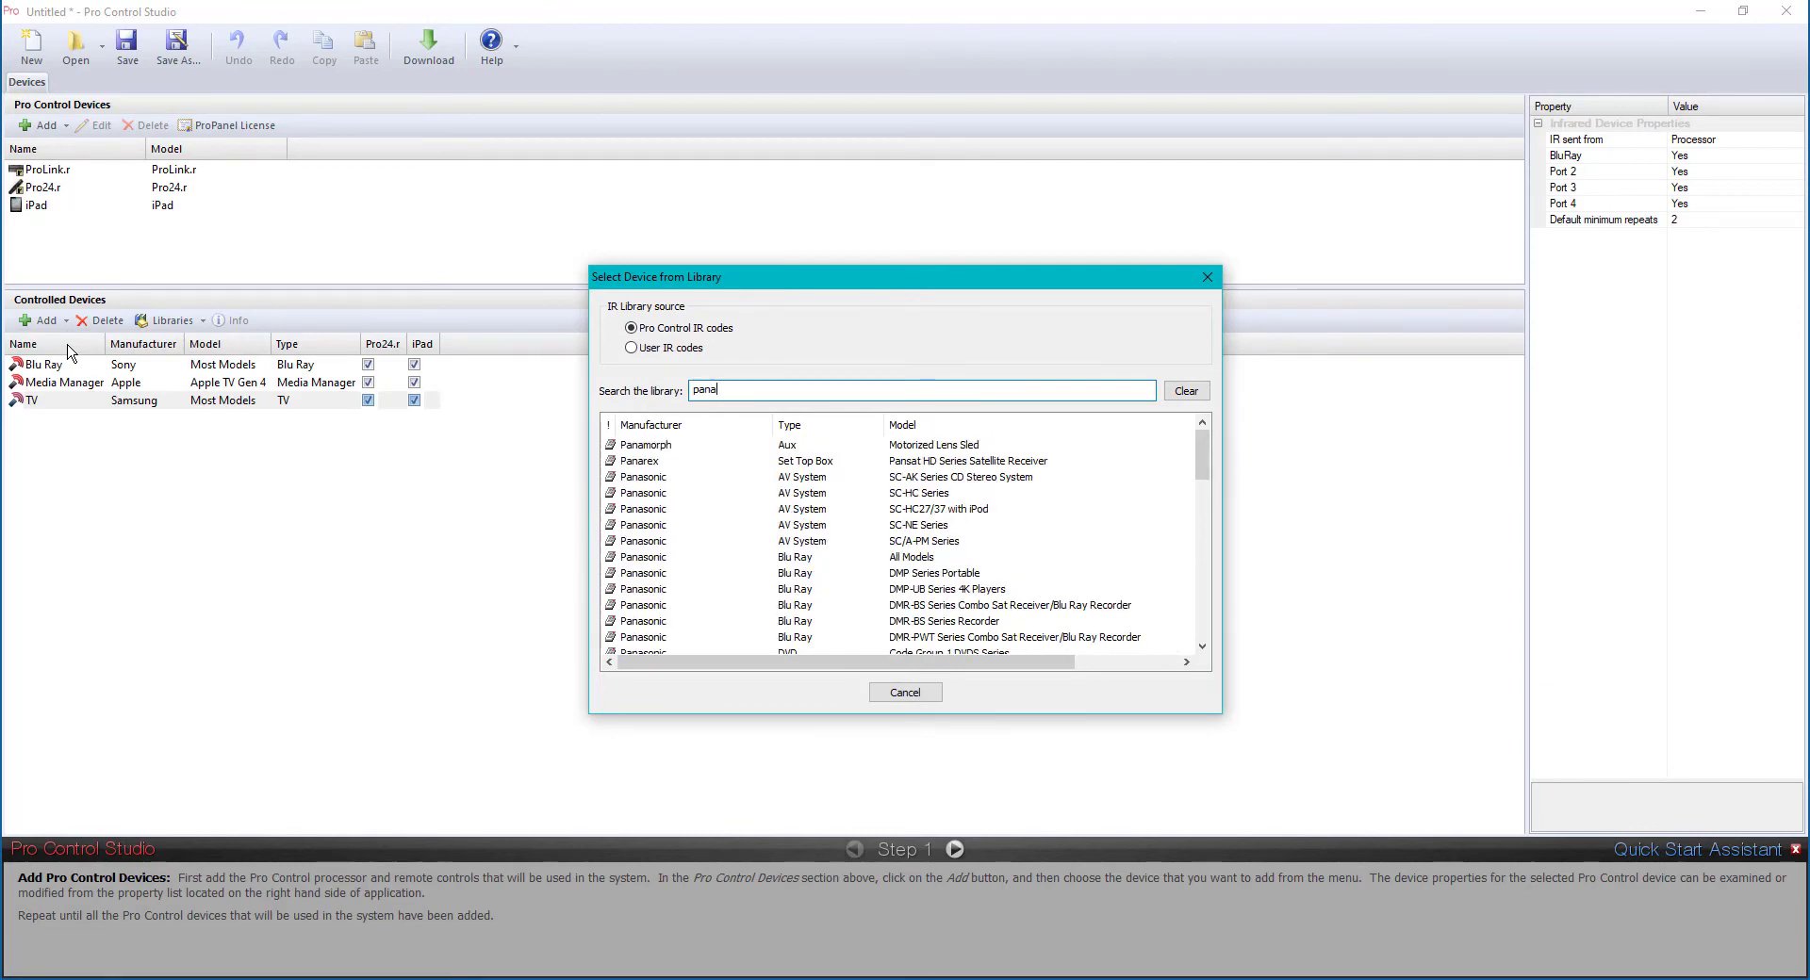
pyautogui.write('sonic tv')
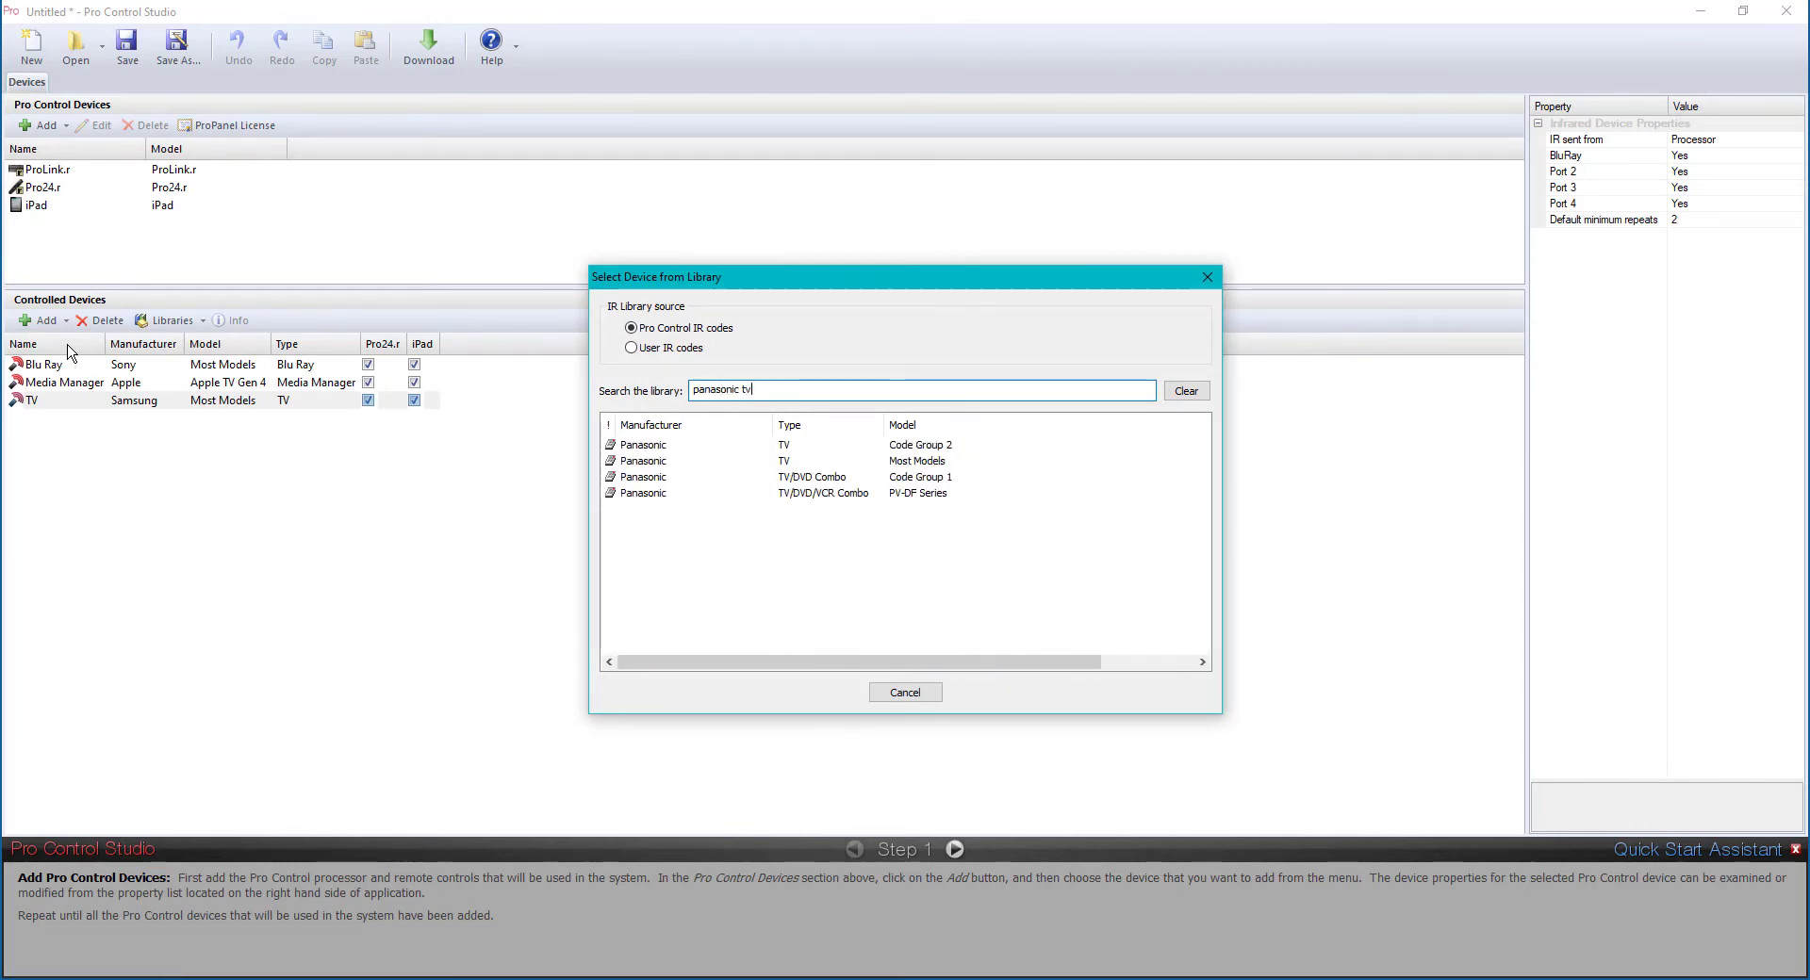
pyautogui.doubleClick(654, 464)
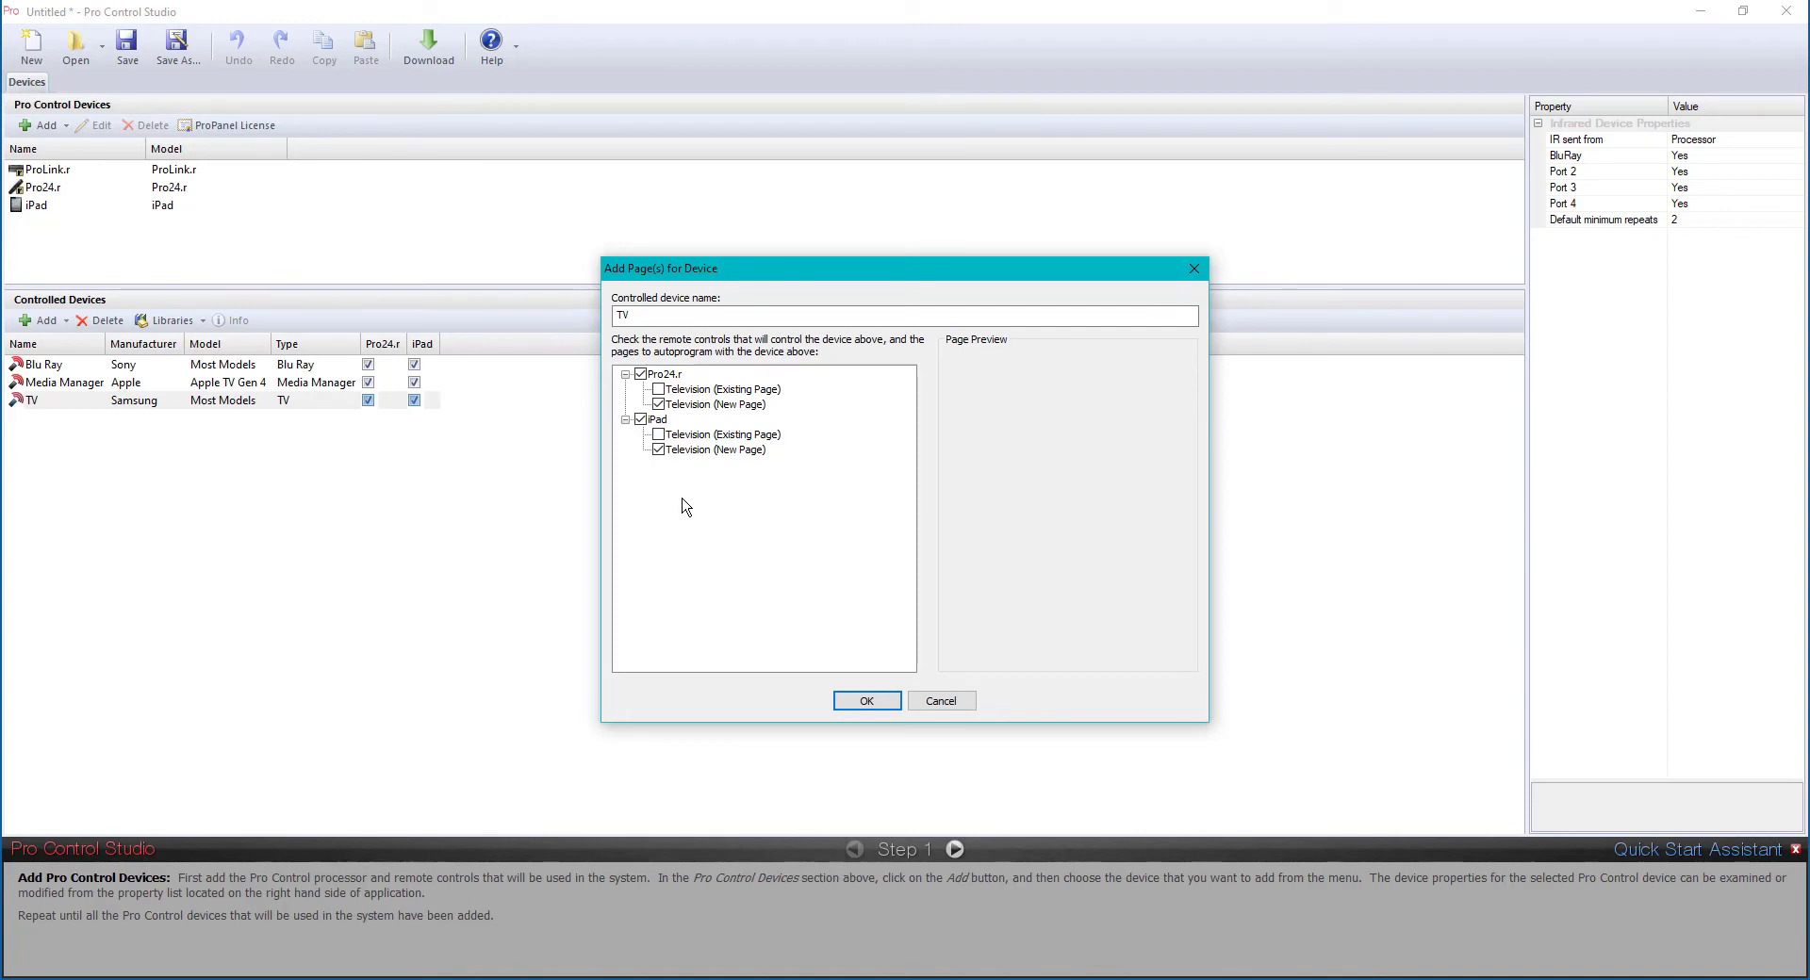
# Add the Panasonic device as "Bedroom TV" with a new Television page on the iPad only, and unassign it from Pro24.r.
pyautogui.click(659, 404)
pyautogui.hotkey('shift', 'Tab')
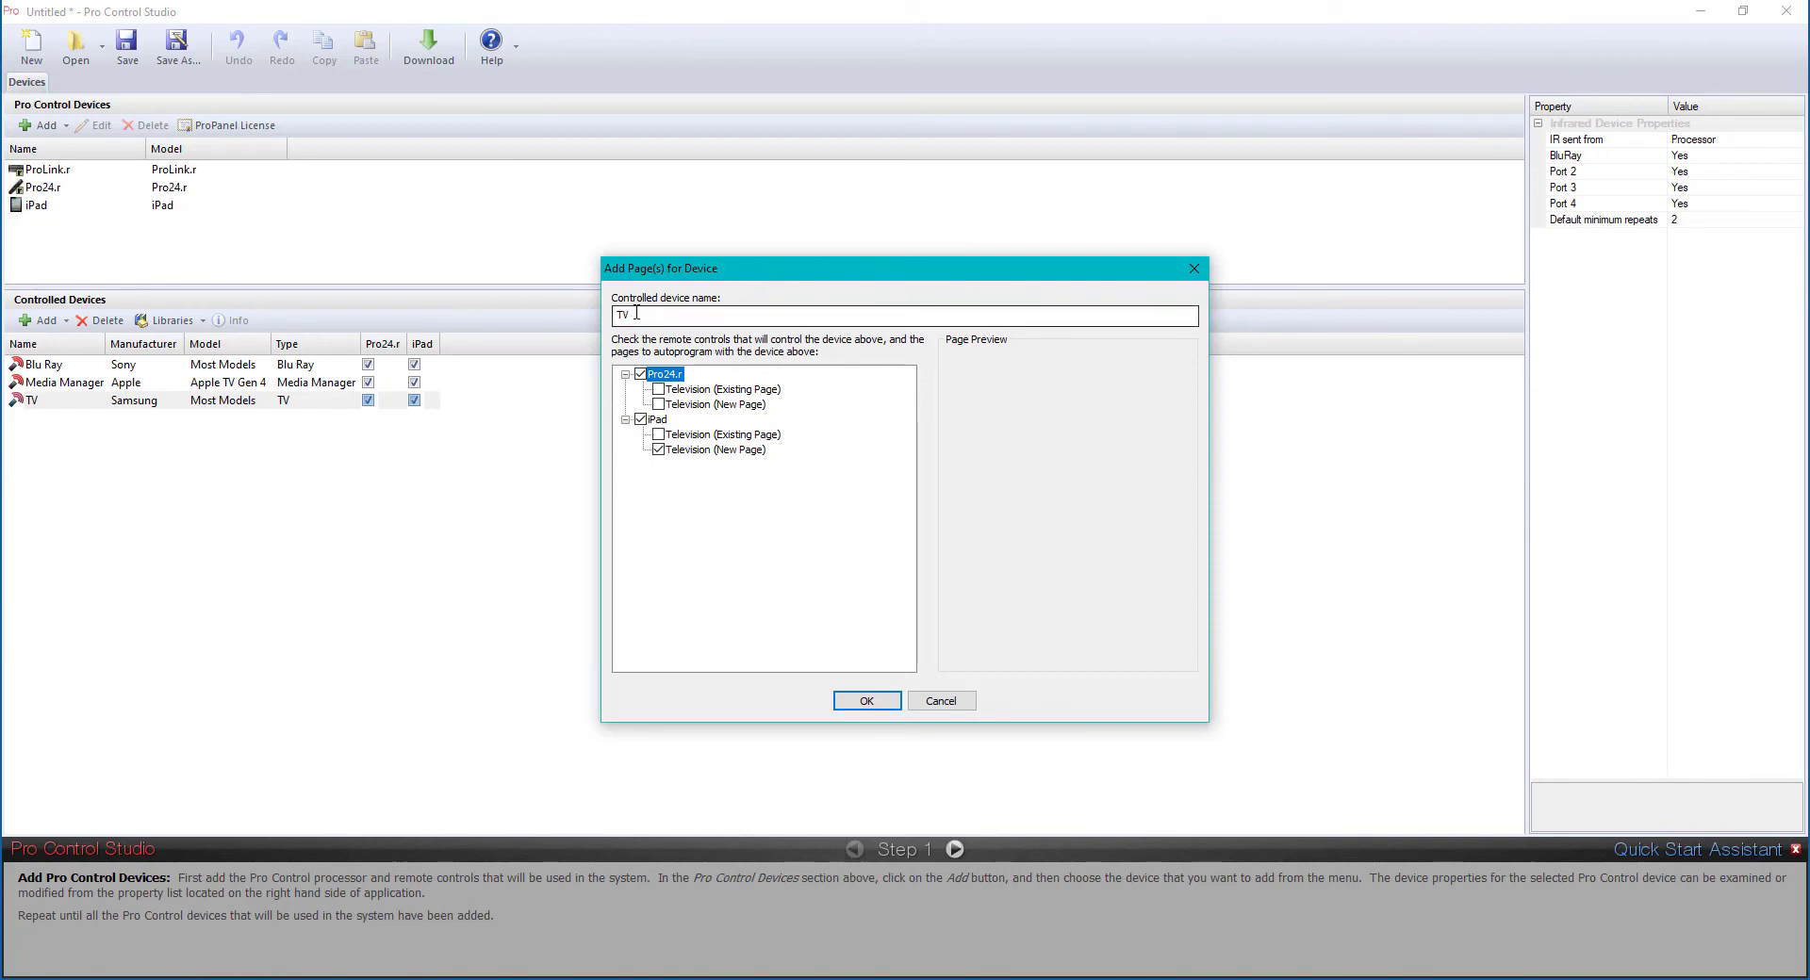
pyautogui.write('Bedr')
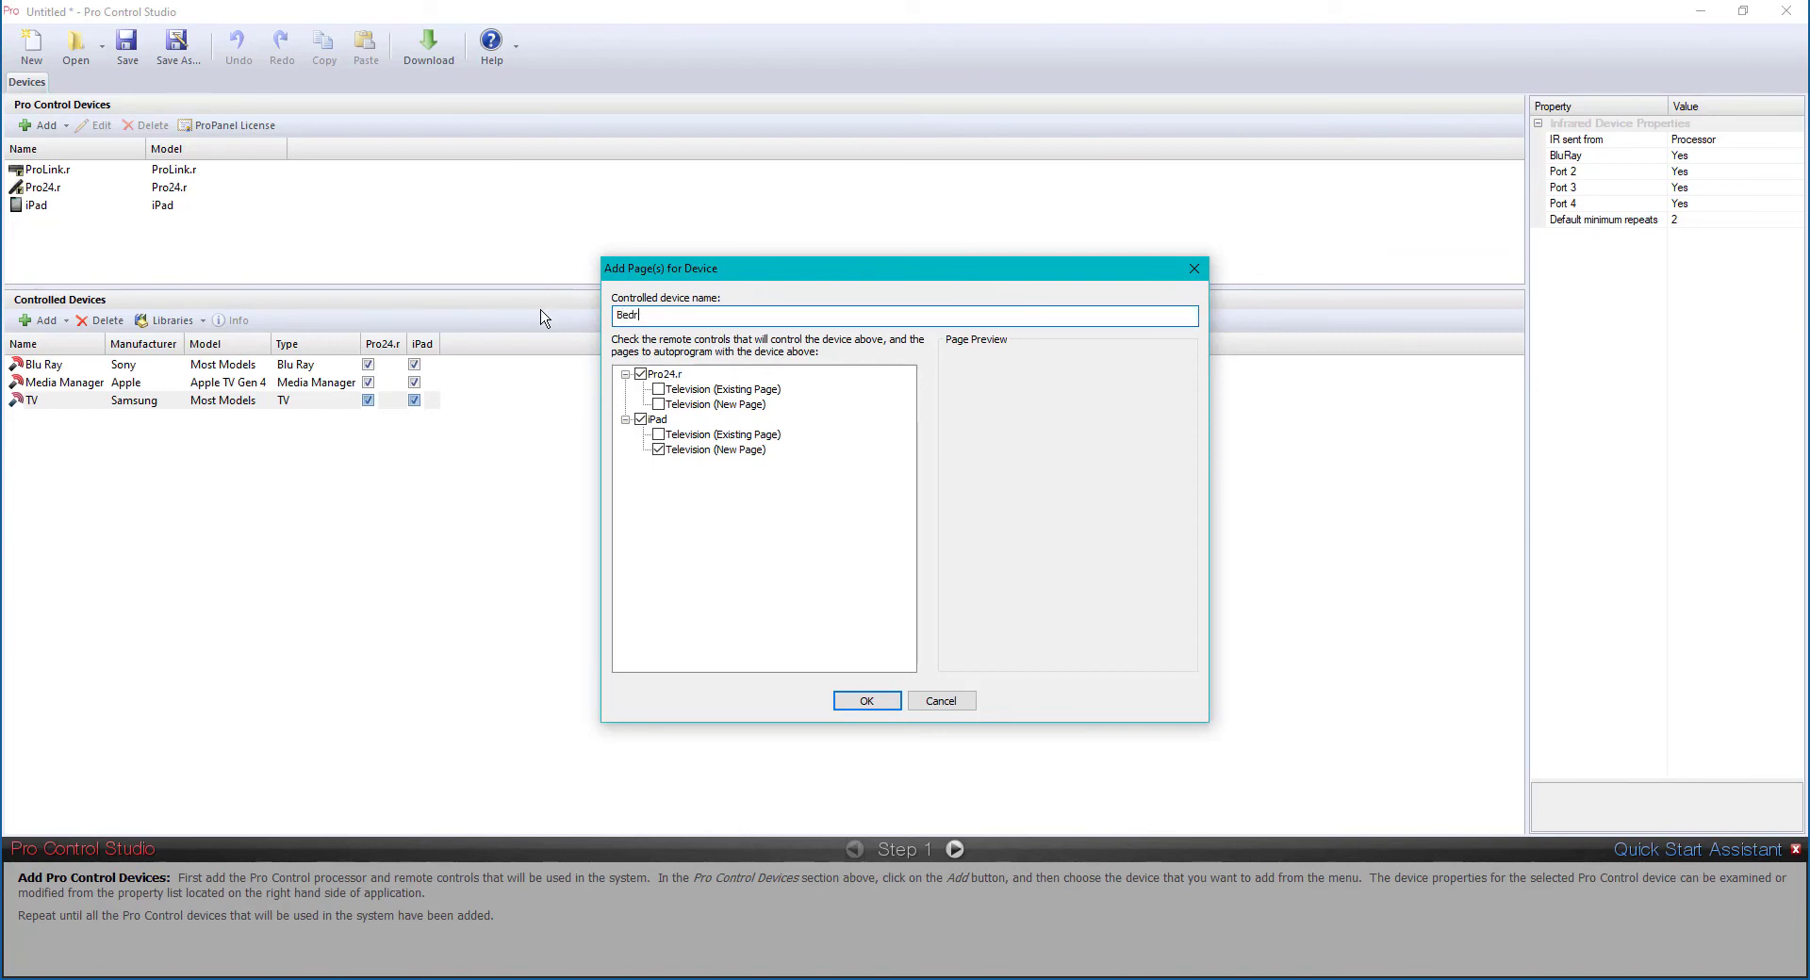
pyautogui.write('oom TV')
pyautogui.click(869, 702)
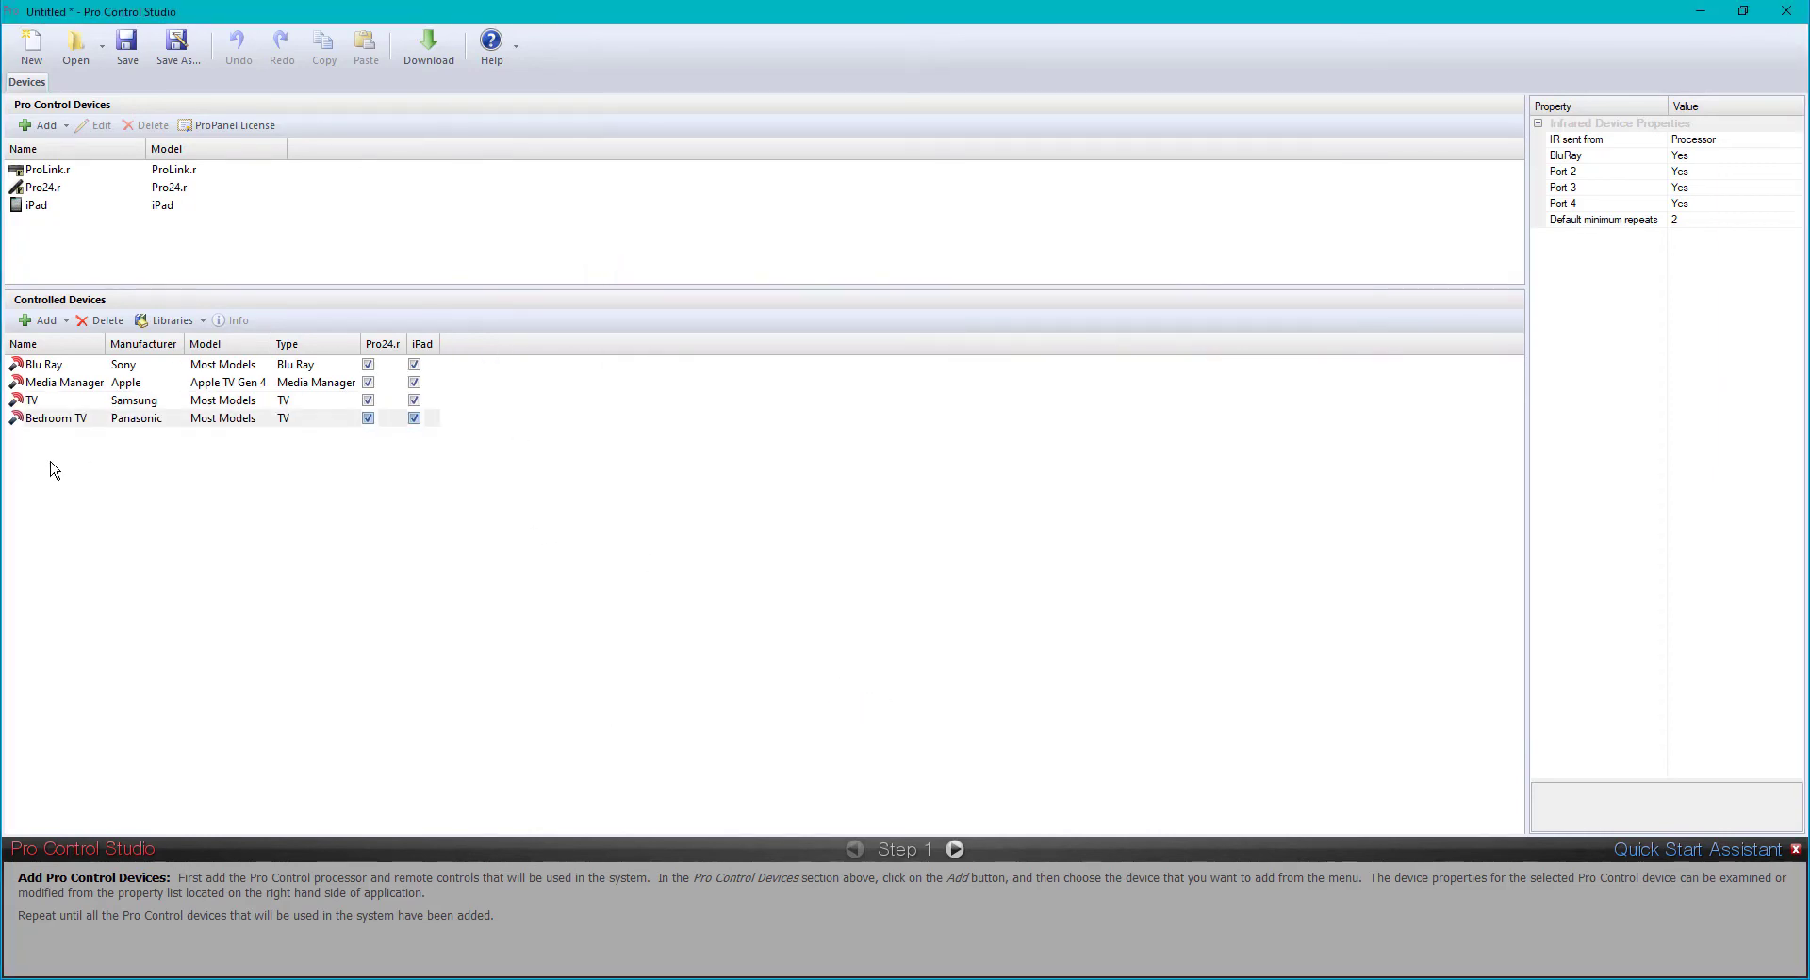
pyautogui.click(368, 418)
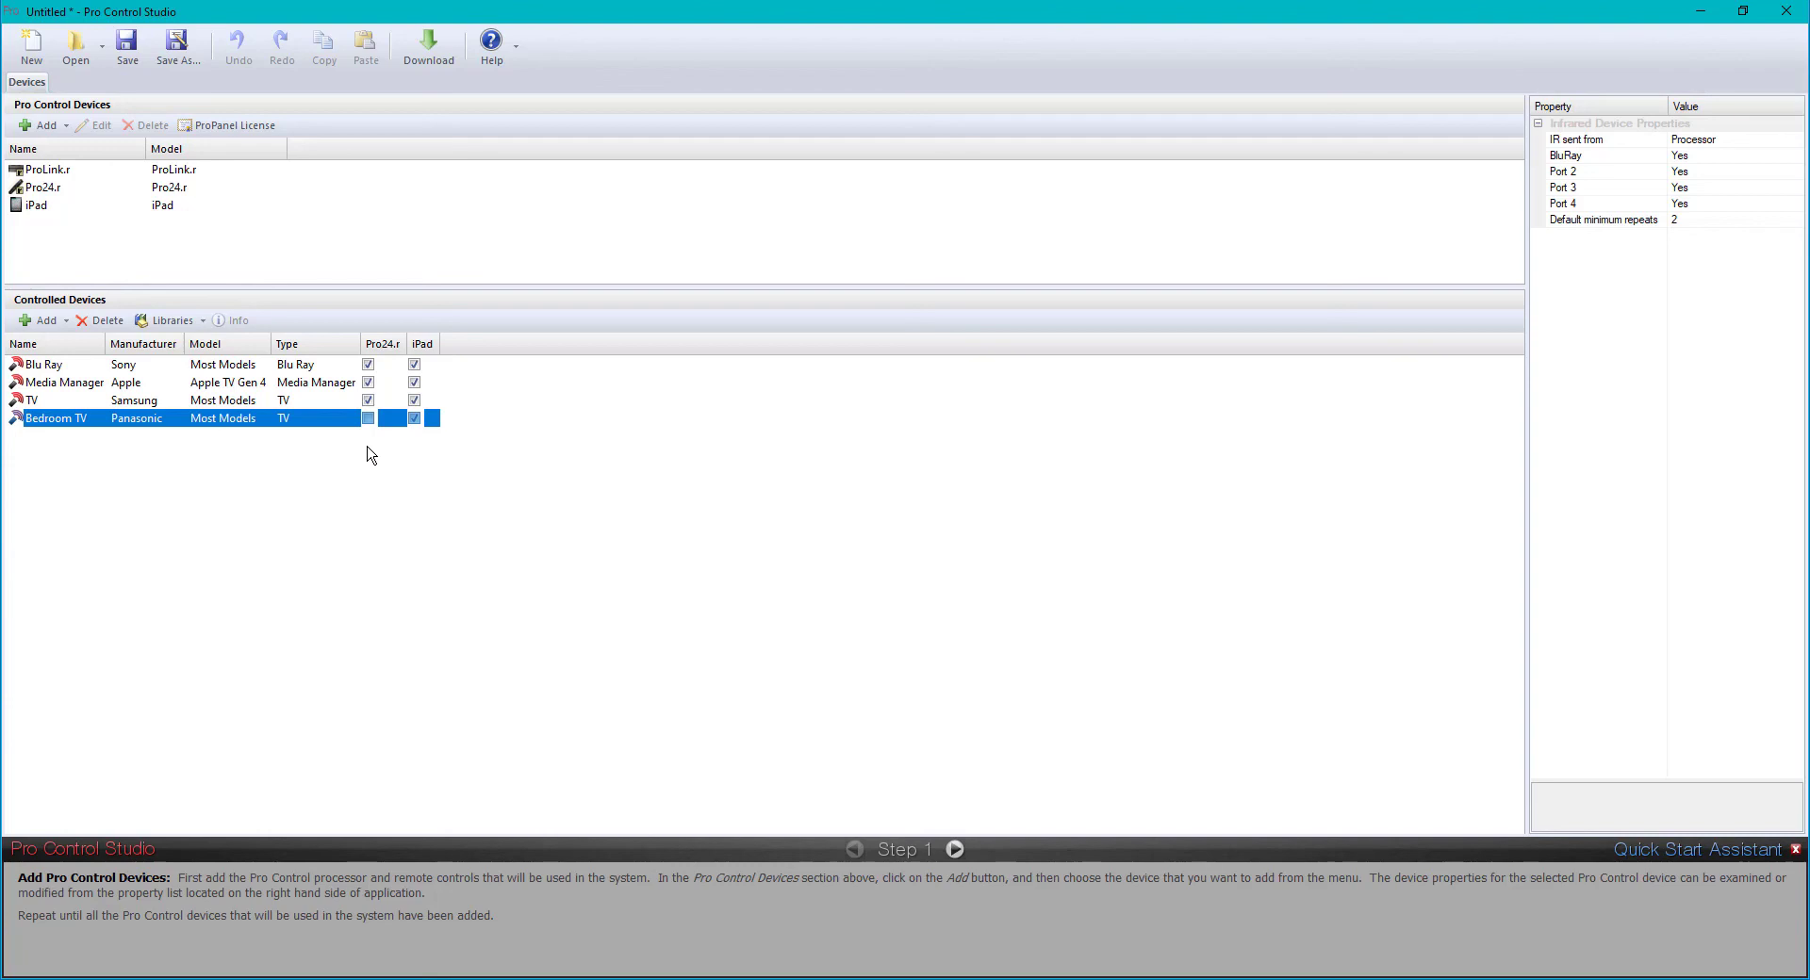
pyautogui.click(387, 468)
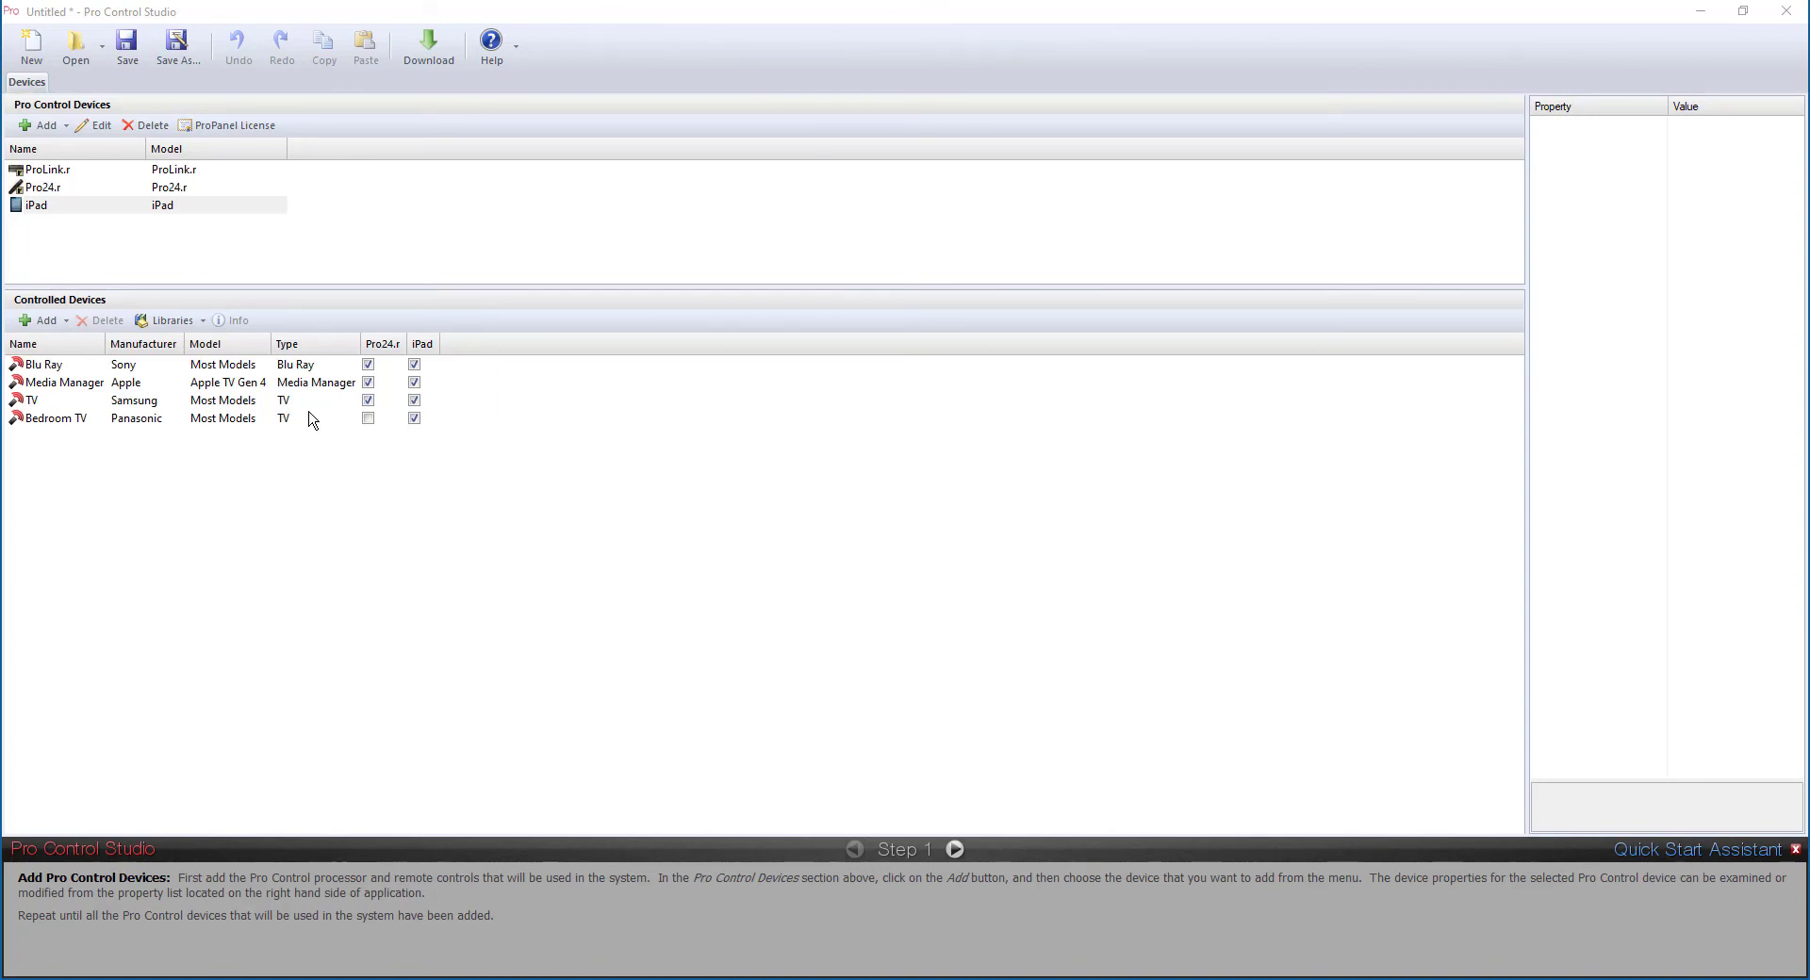
# Open the Pro24.r remote for editing and examine its list of pages.
pyautogui.click(42, 191)
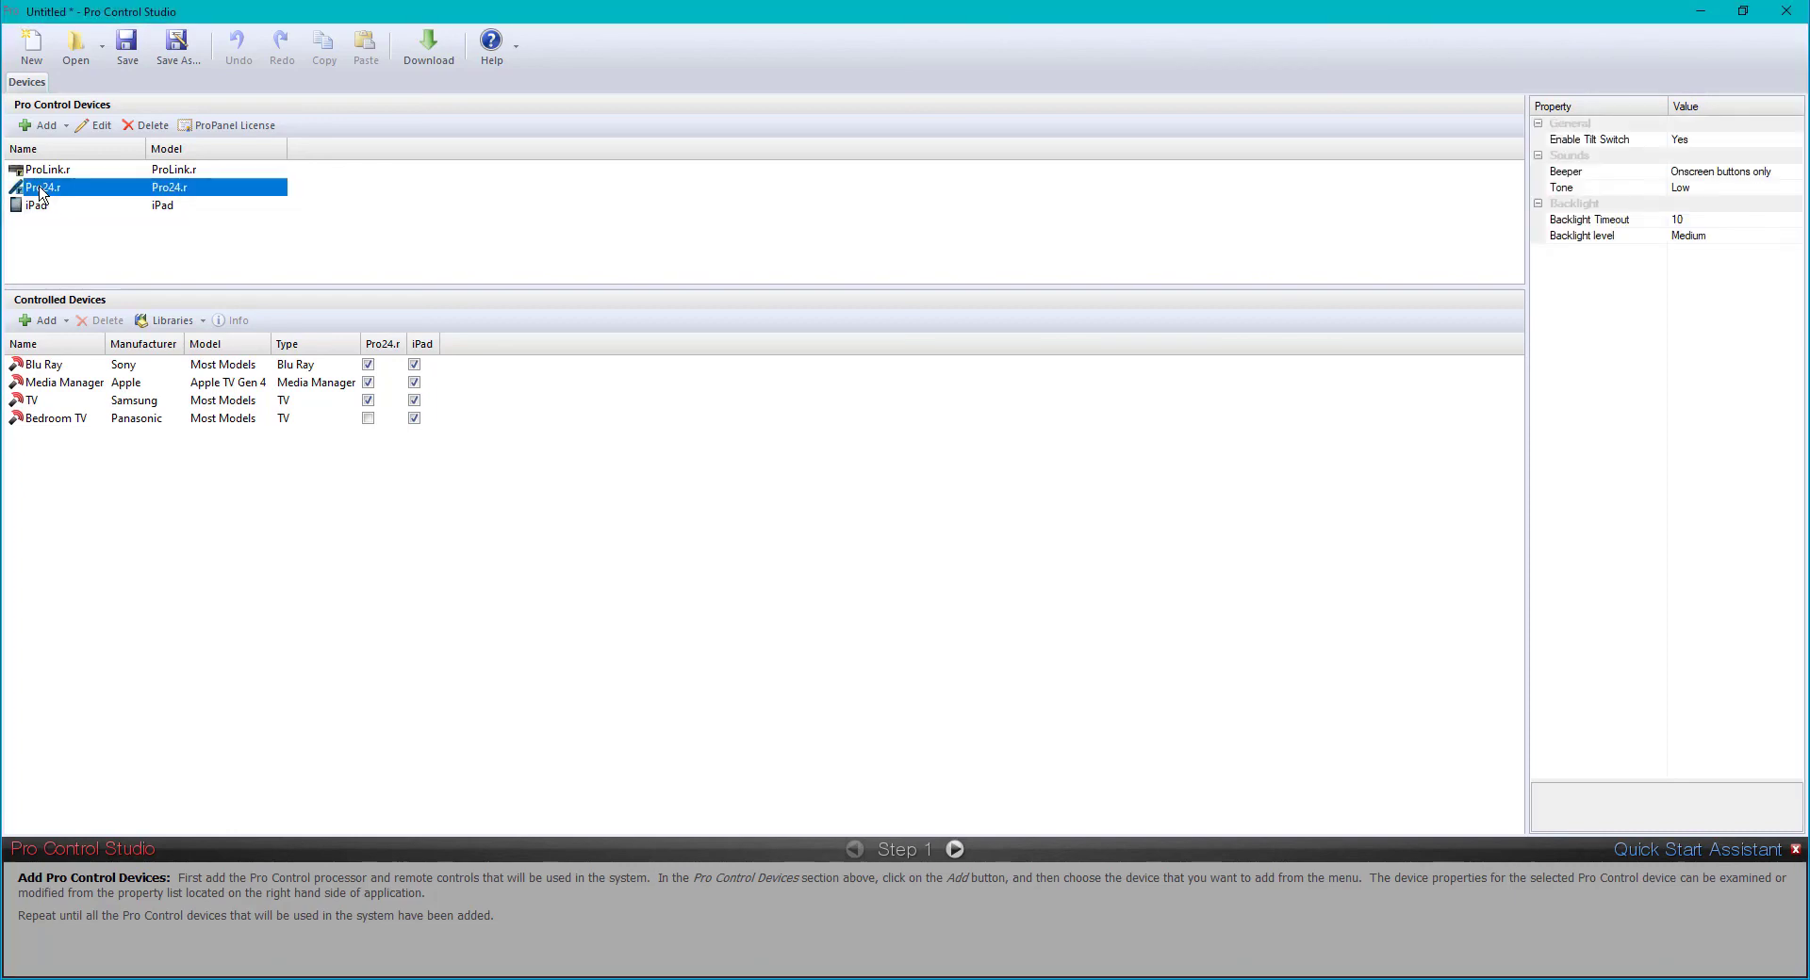
pyautogui.doubleClick(41, 191)
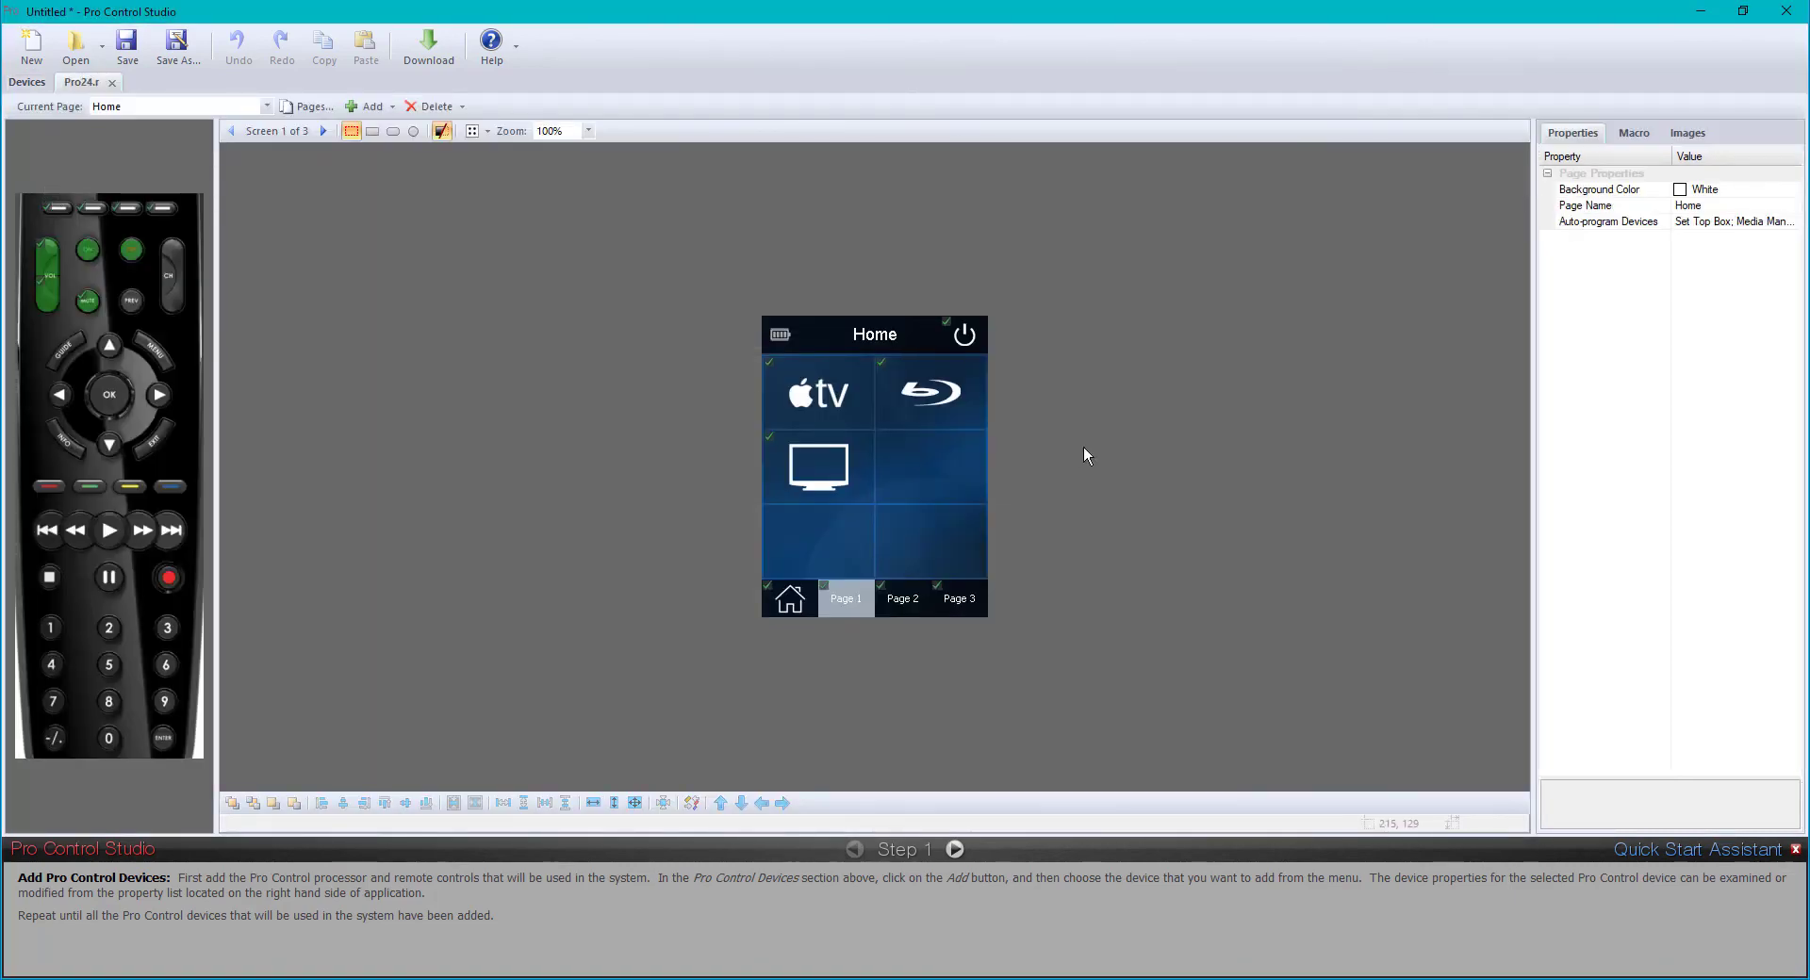
pyautogui.click(268, 106)
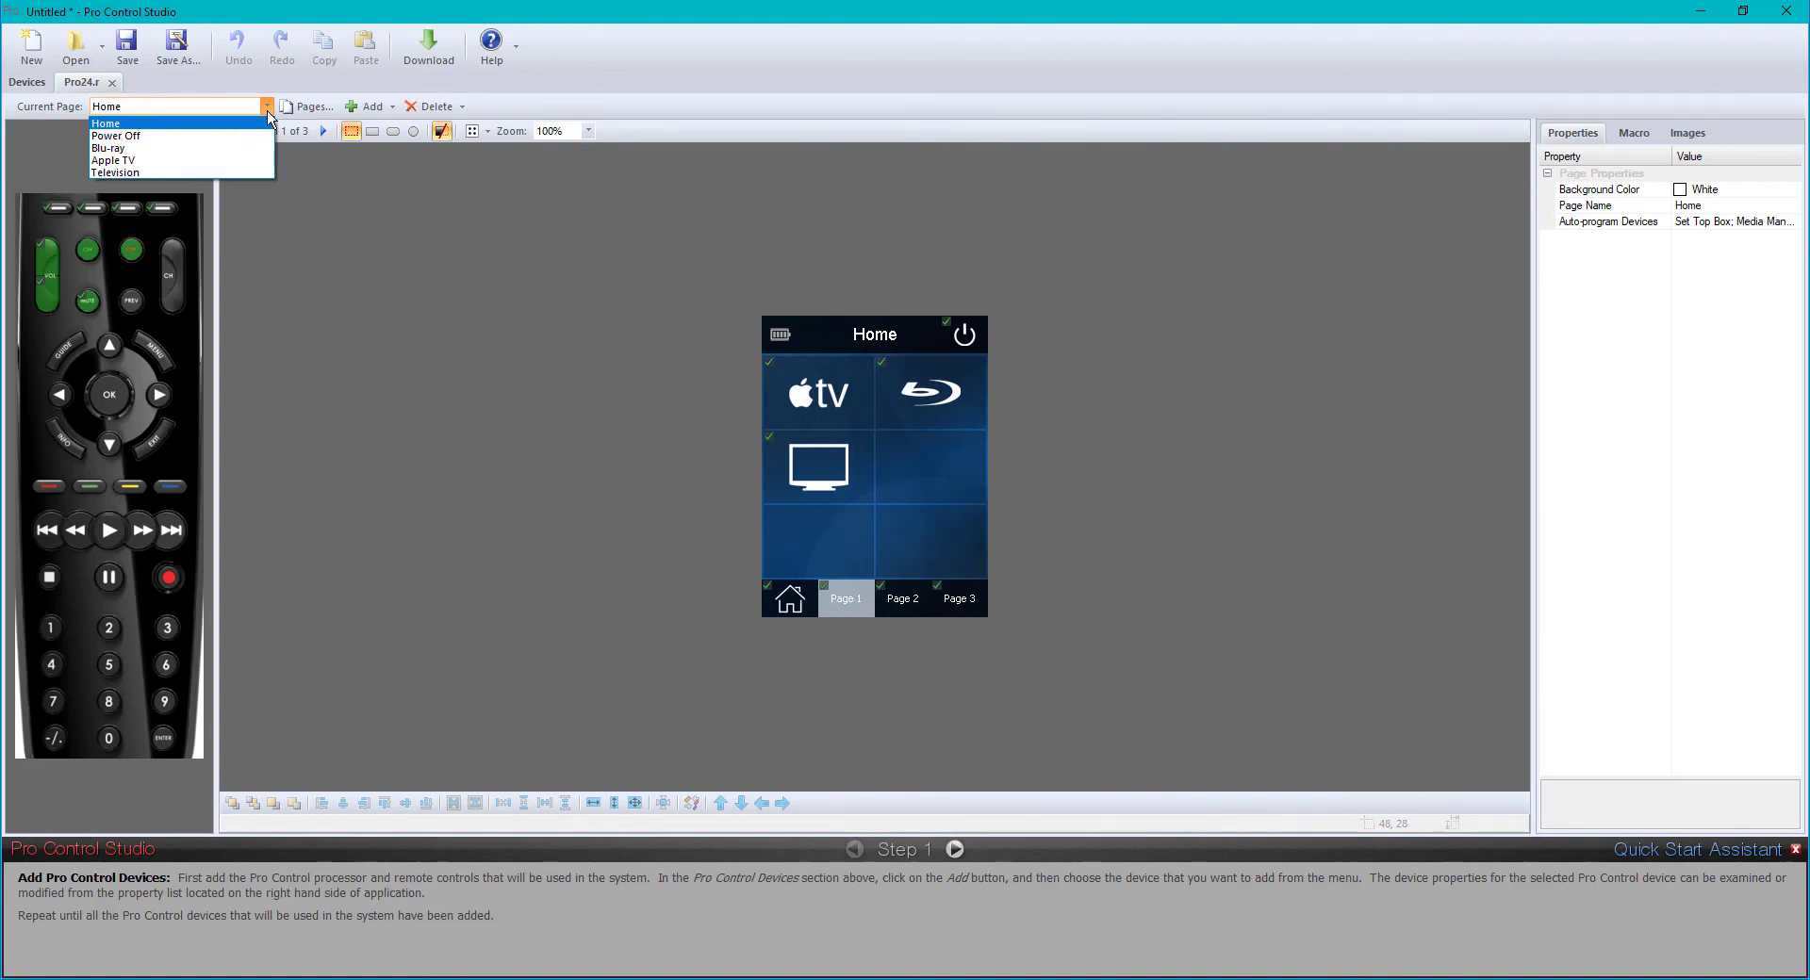
pyautogui.click(483, 313)
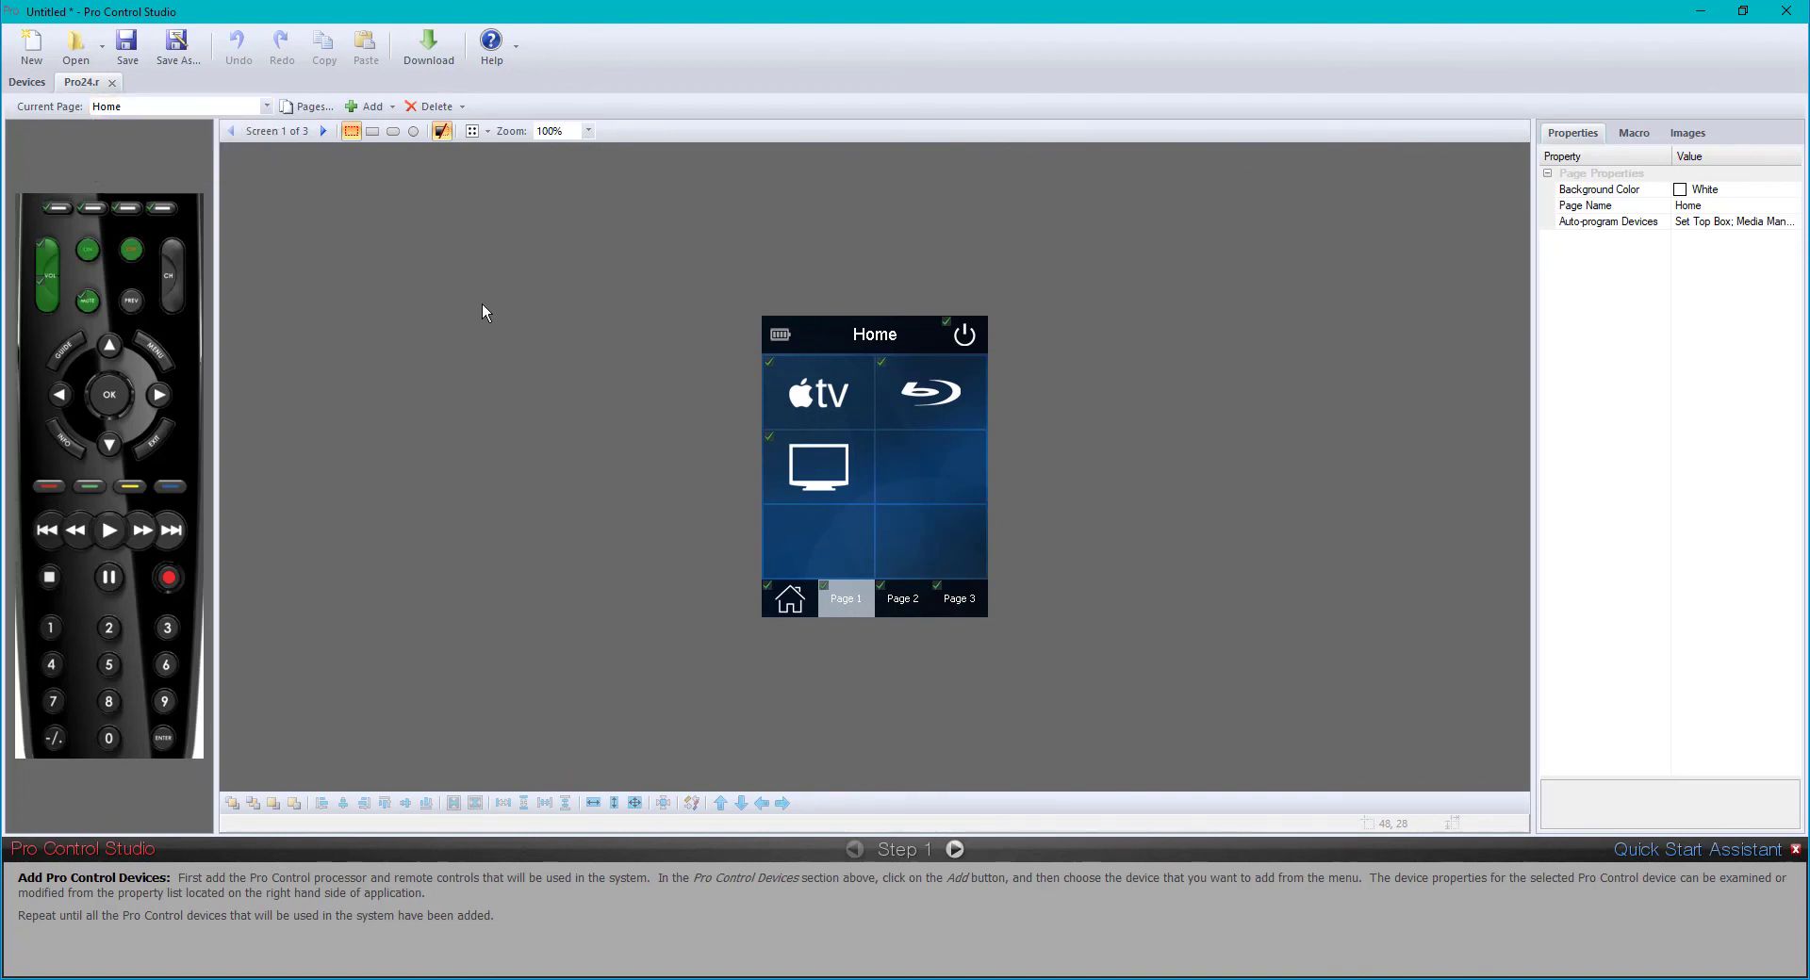